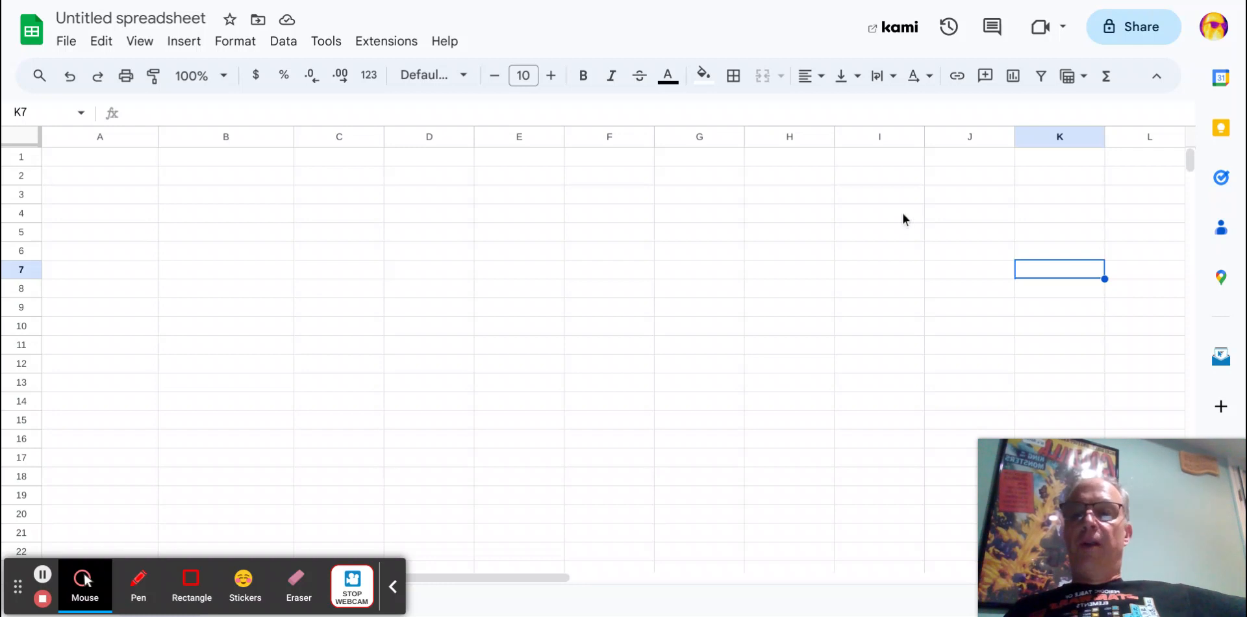
# Enter the column headers Volume(mL) in A2 and Mass(g) in B2.
pyautogui.click(57, 176)
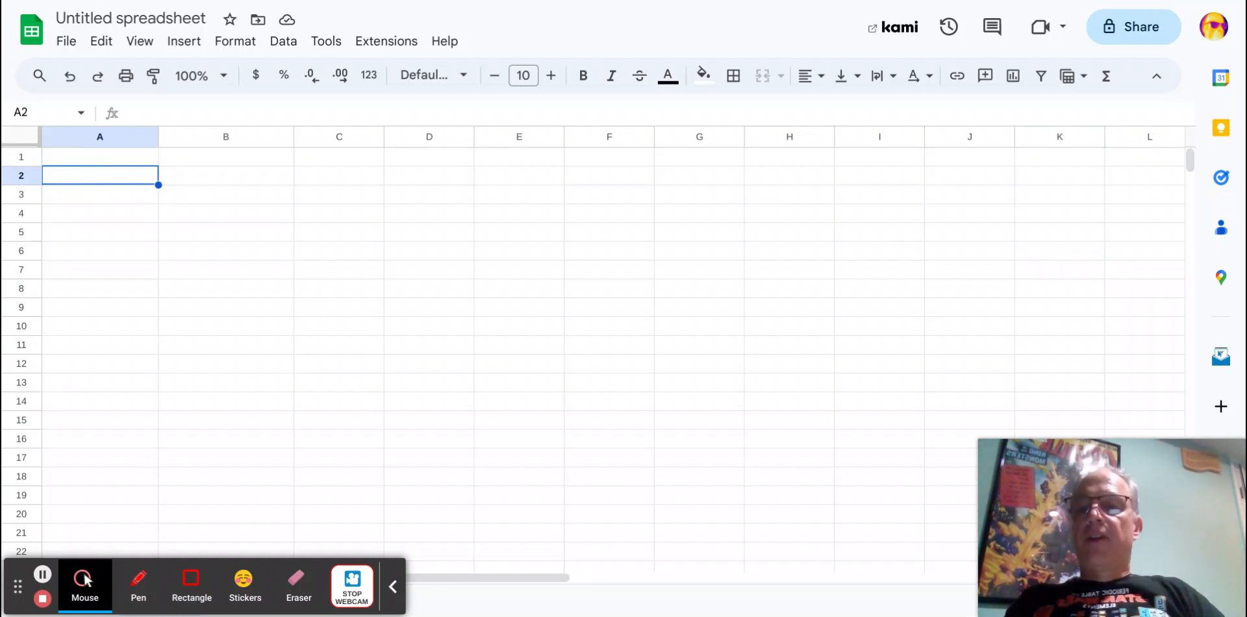
pyautogui.write('Volum')
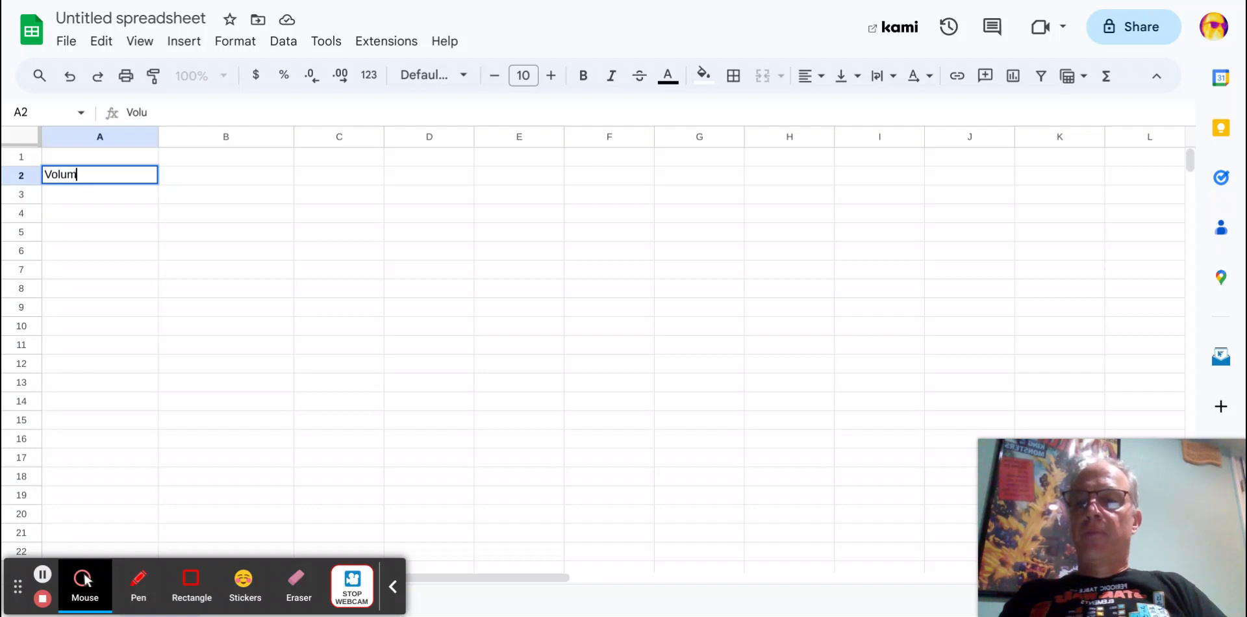
pyautogui.write('e(m')
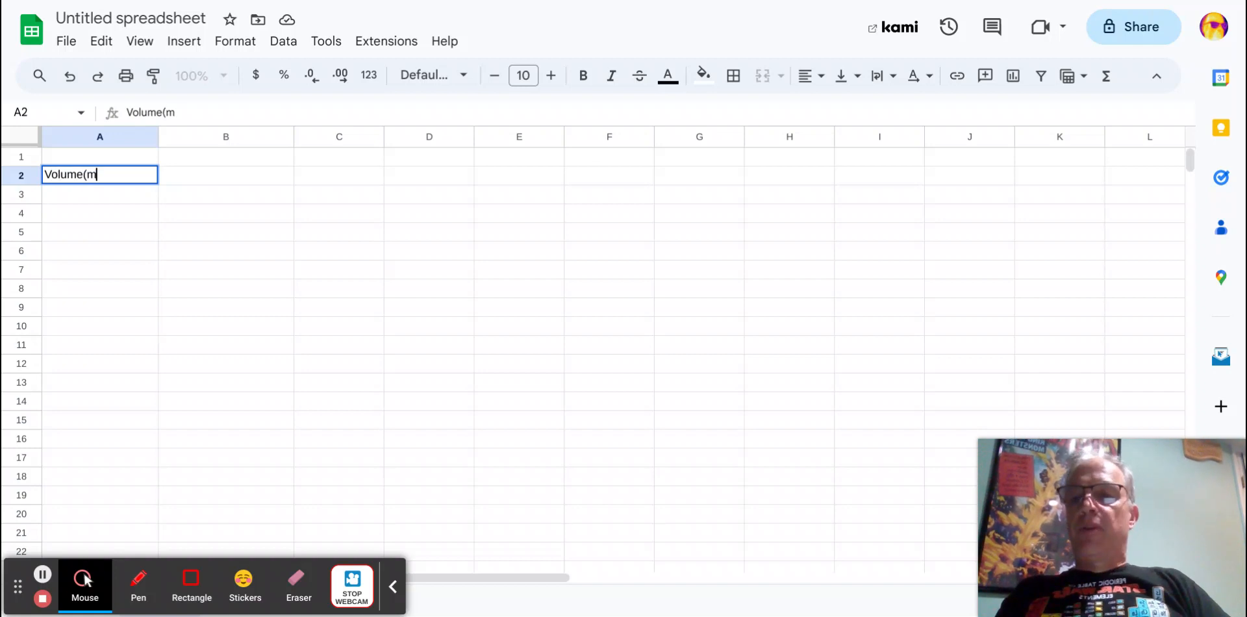
pyautogui.write('L)')
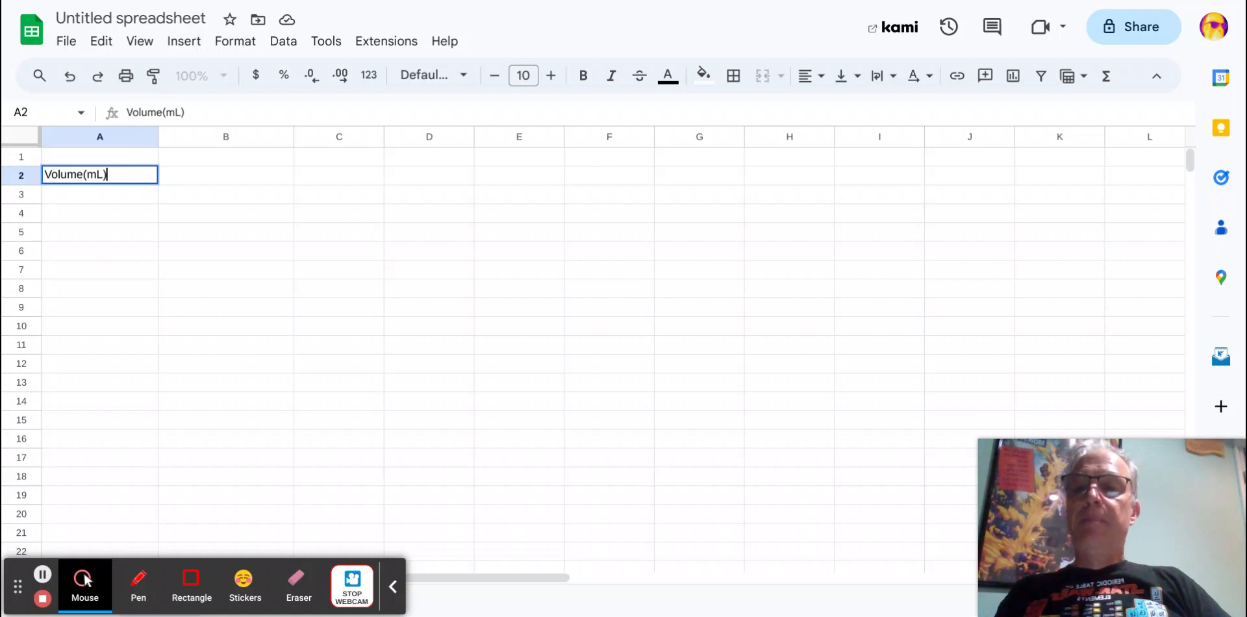
pyautogui.press('Tab')
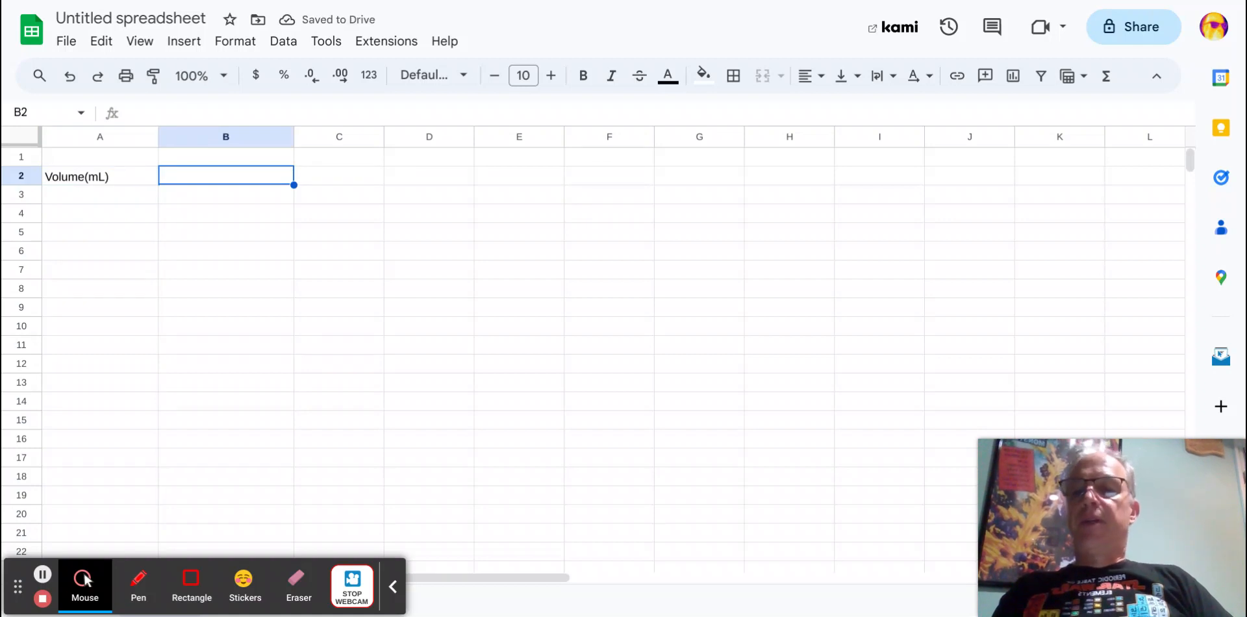
pyautogui.write('Mass')
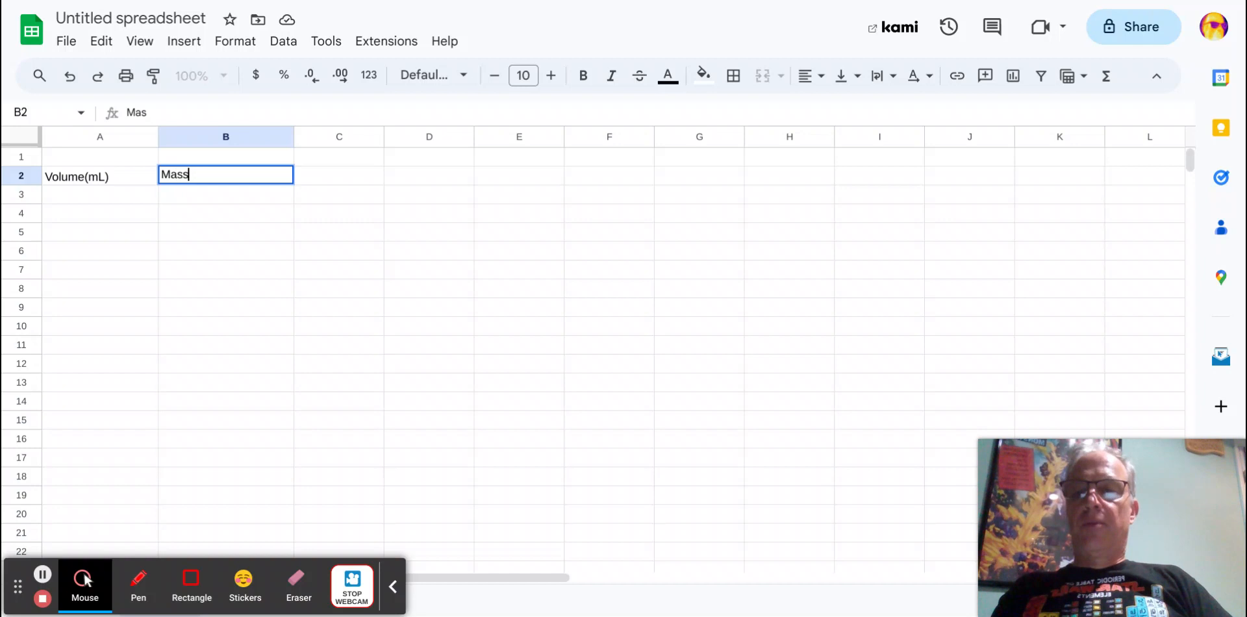
pyautogui.write('(g')
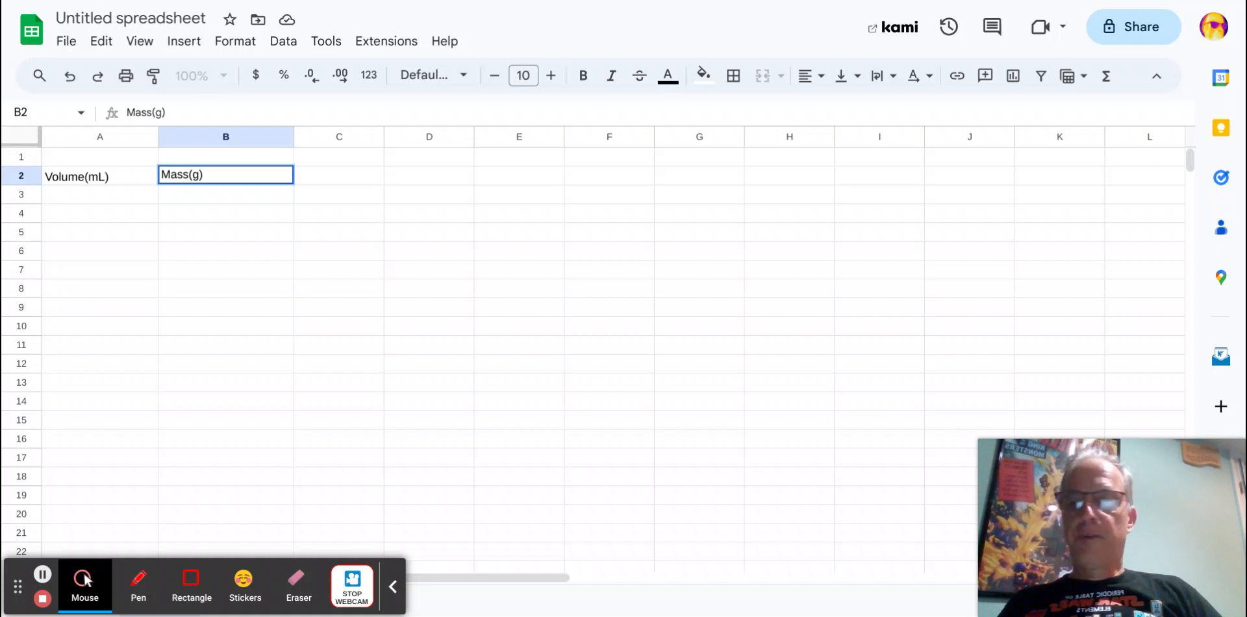
pyautogui.press('Return')
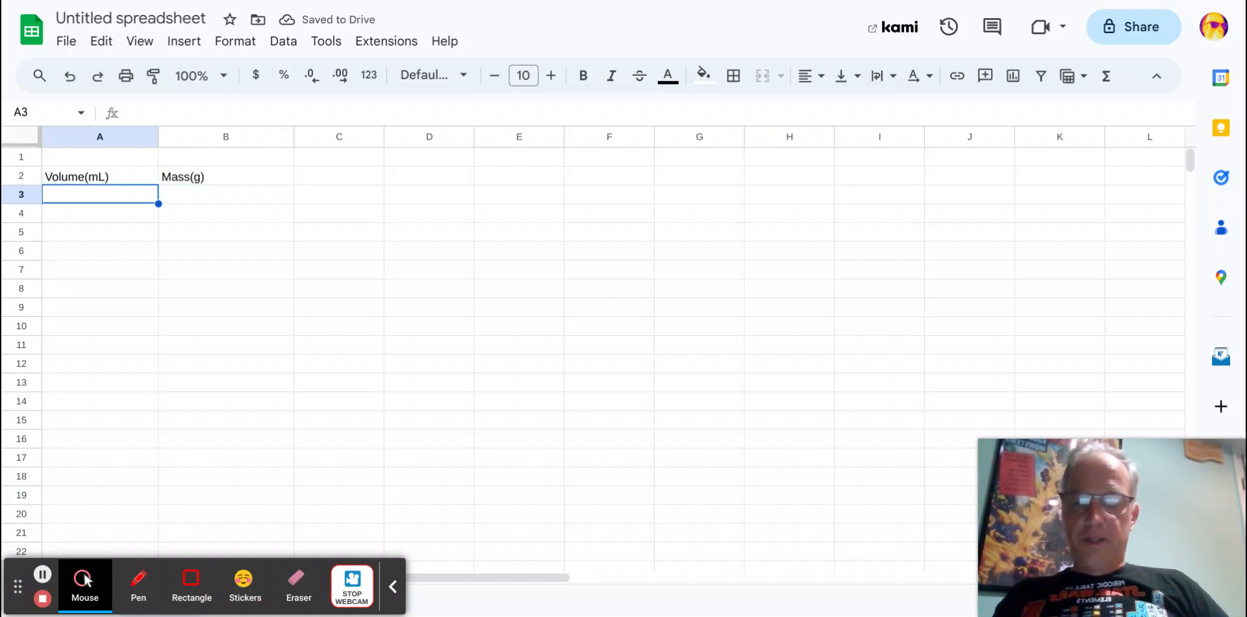
# Fill the volume column in A3:A6 with the values 2, 4, 5 and 7.
pyautogui.write('2')
pyautogui.press('Return')
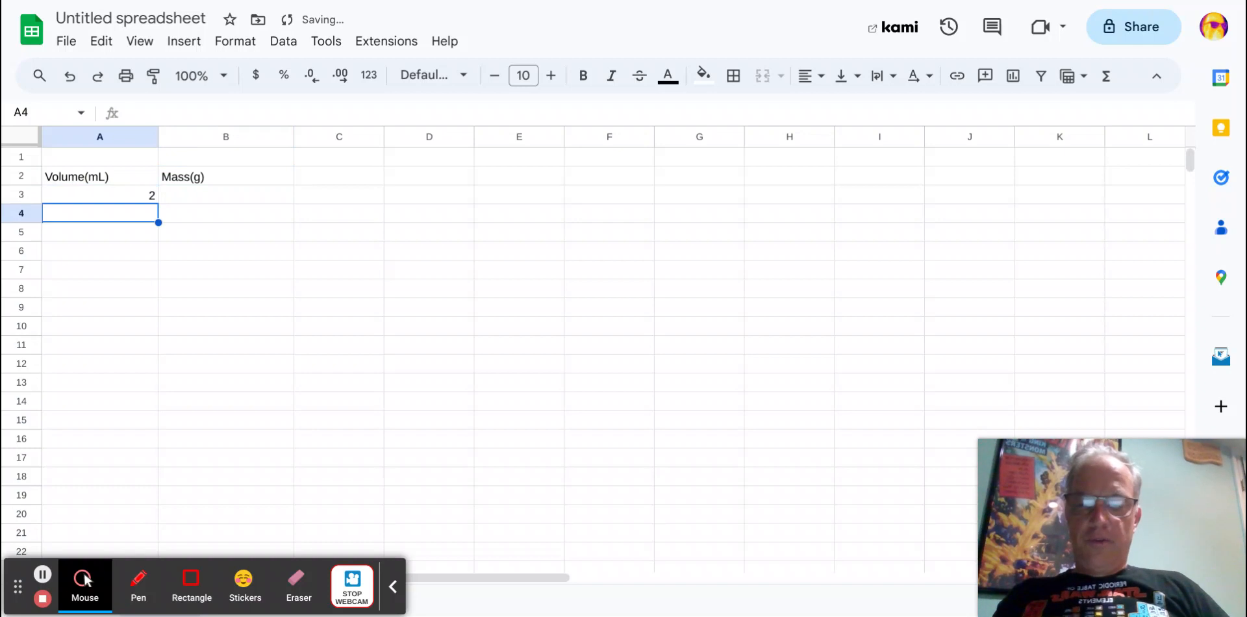
pyautogui.write('4')
pyautogui.press('Return')
pyautogui.write('5')
pyautogui.press('Return')
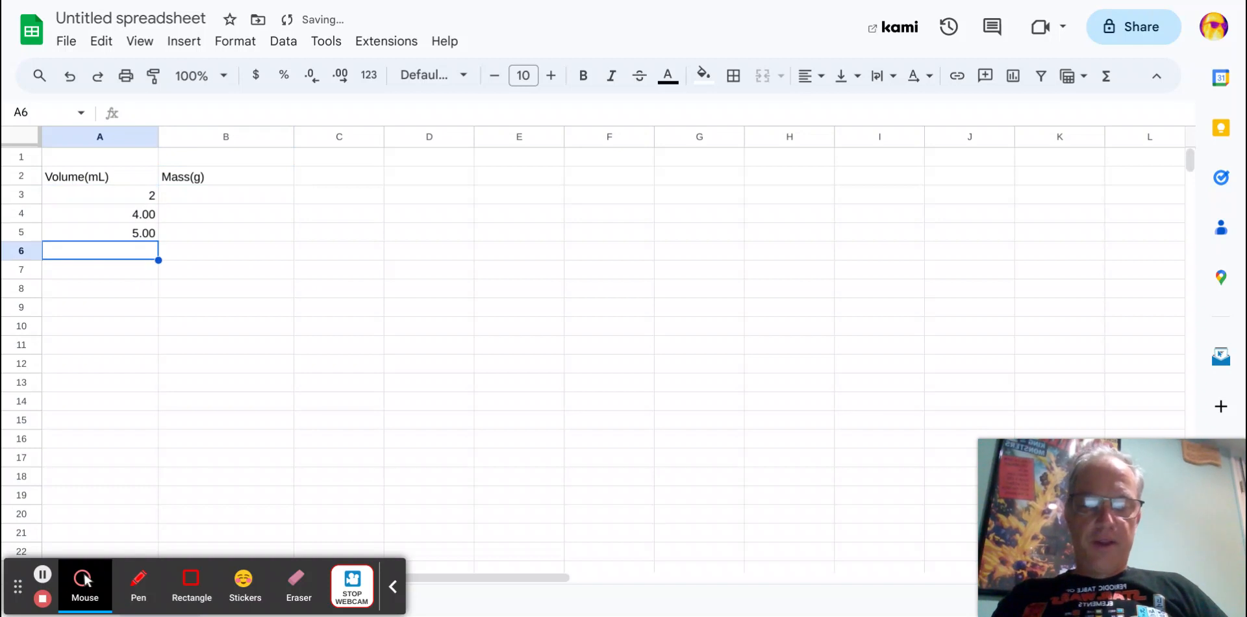
pyautogui.write('7')
pyautogui.press('Return')
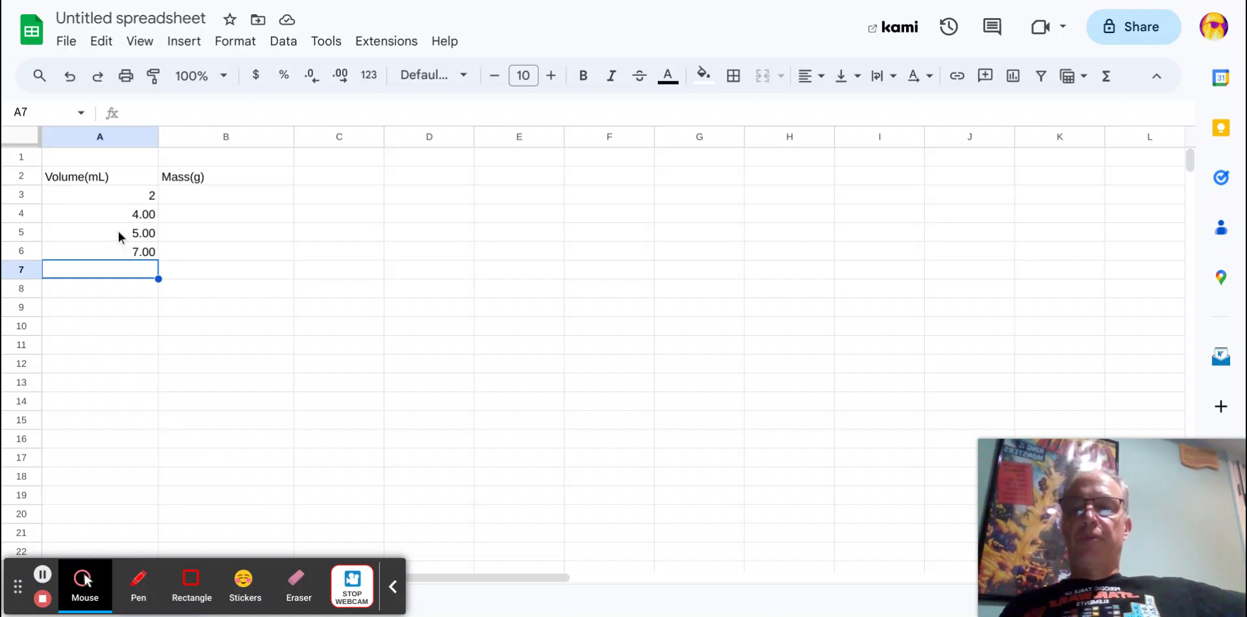
# Format the first volume value in A3 to show two decimal places.
pyautogui.click(123, 194)
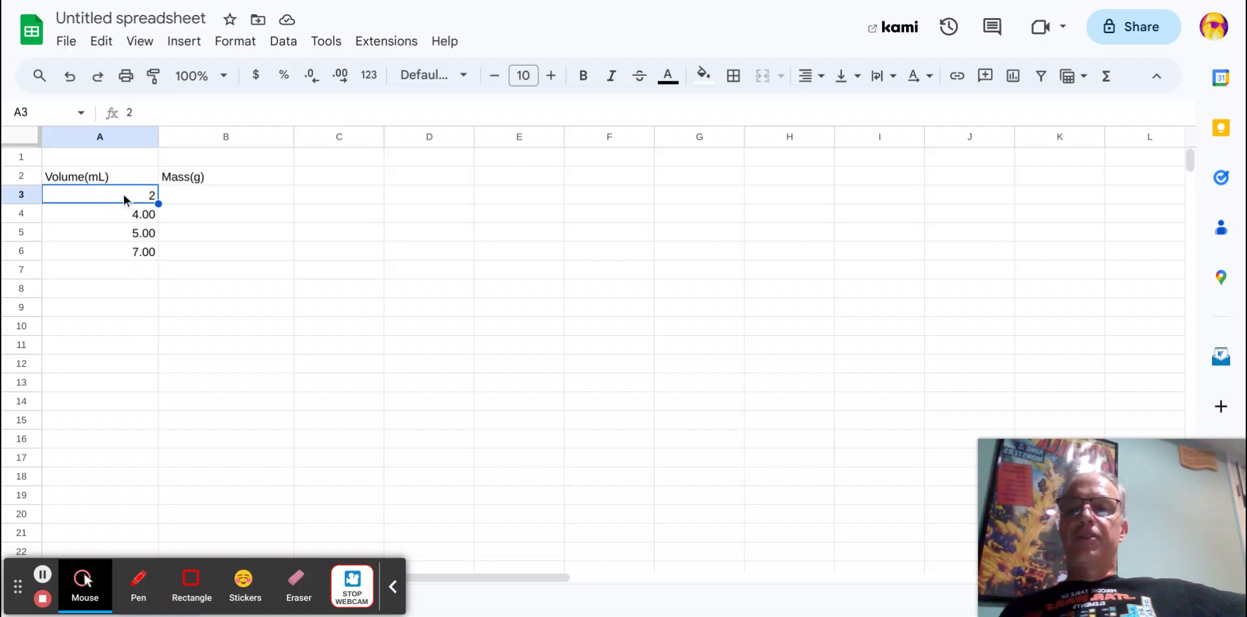
pyautogui.click(340, 75)
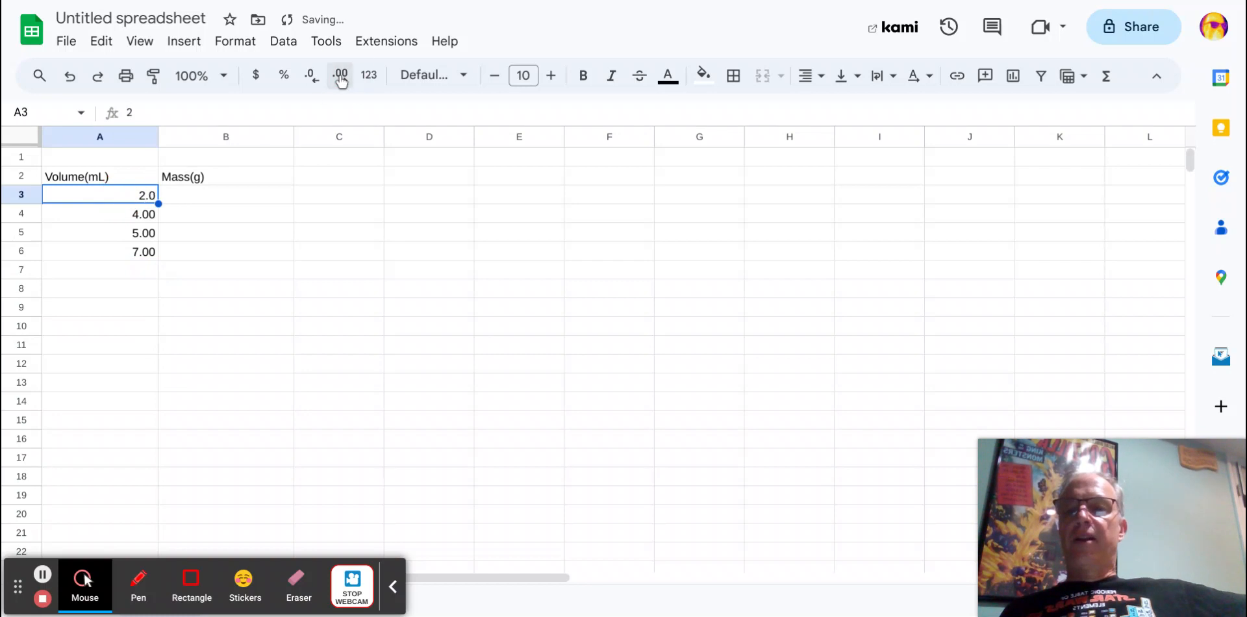
pyautogui.click(339, 75)
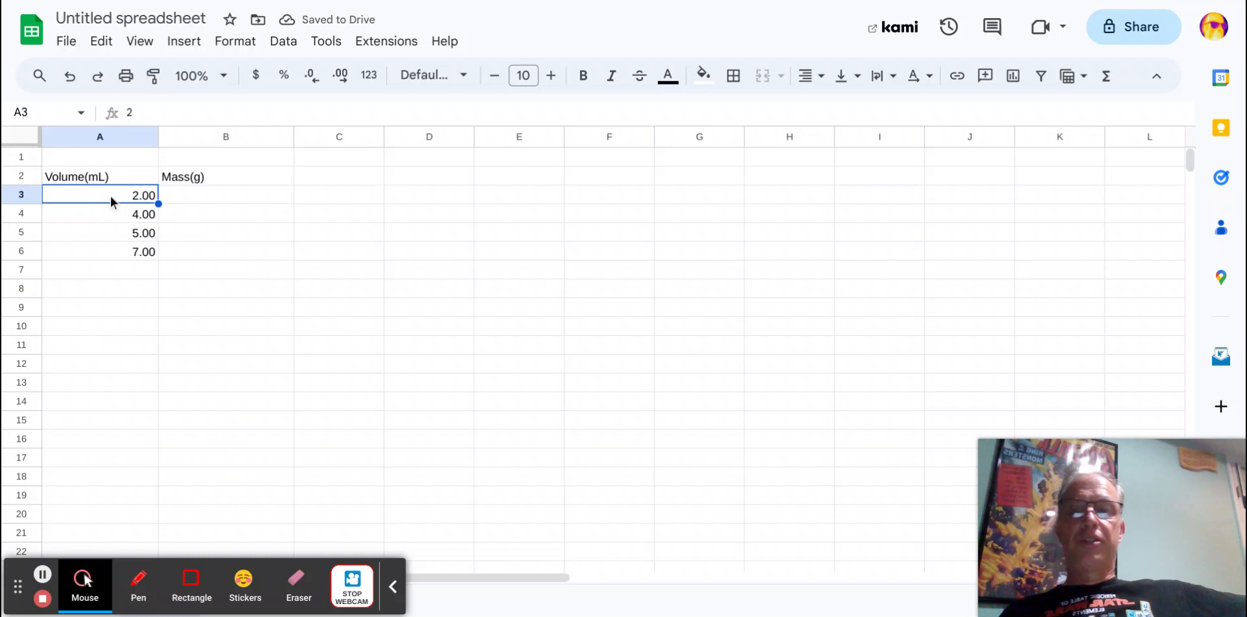
# Fill the mass column in B3:B6 with the values 4, 8.1, 9.99 and 14.2.
pyautogui.click(186, 196)
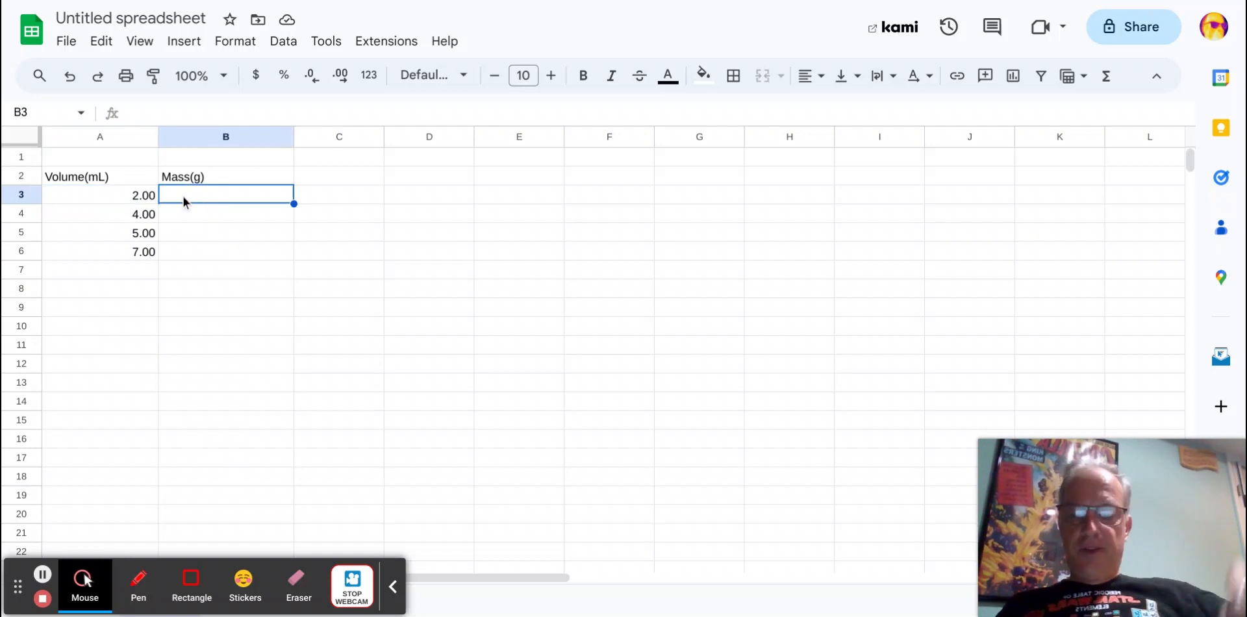
pyautogui.write('4')
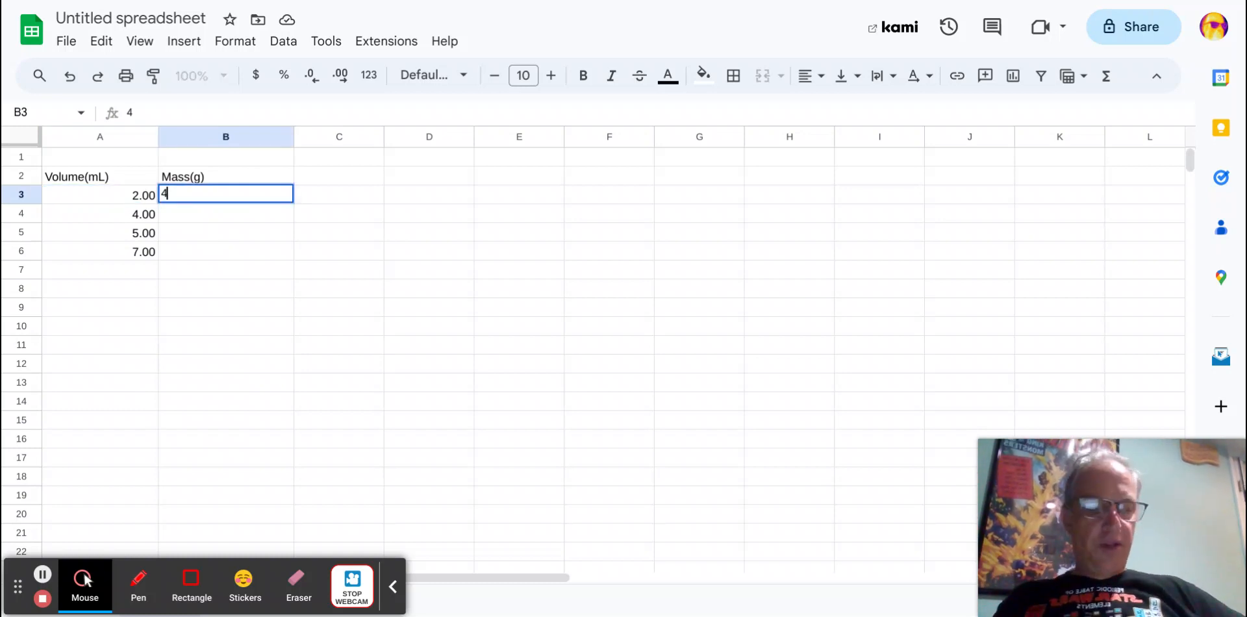
pyautogui.press('Return')
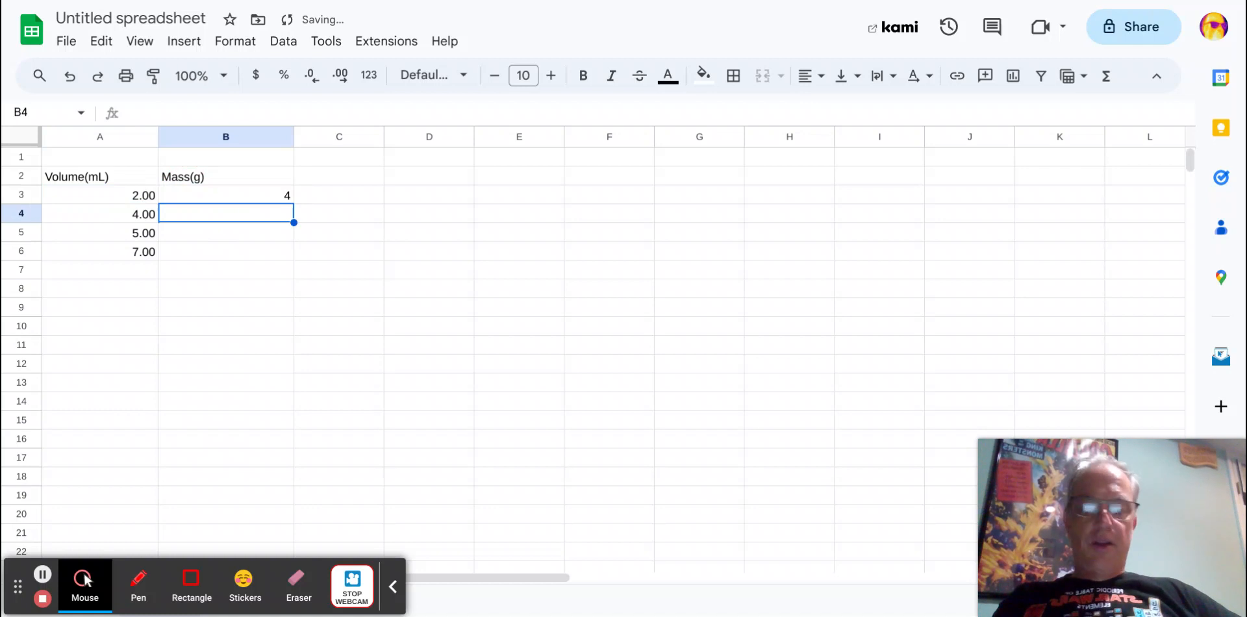
pyautogui.write('8.1')
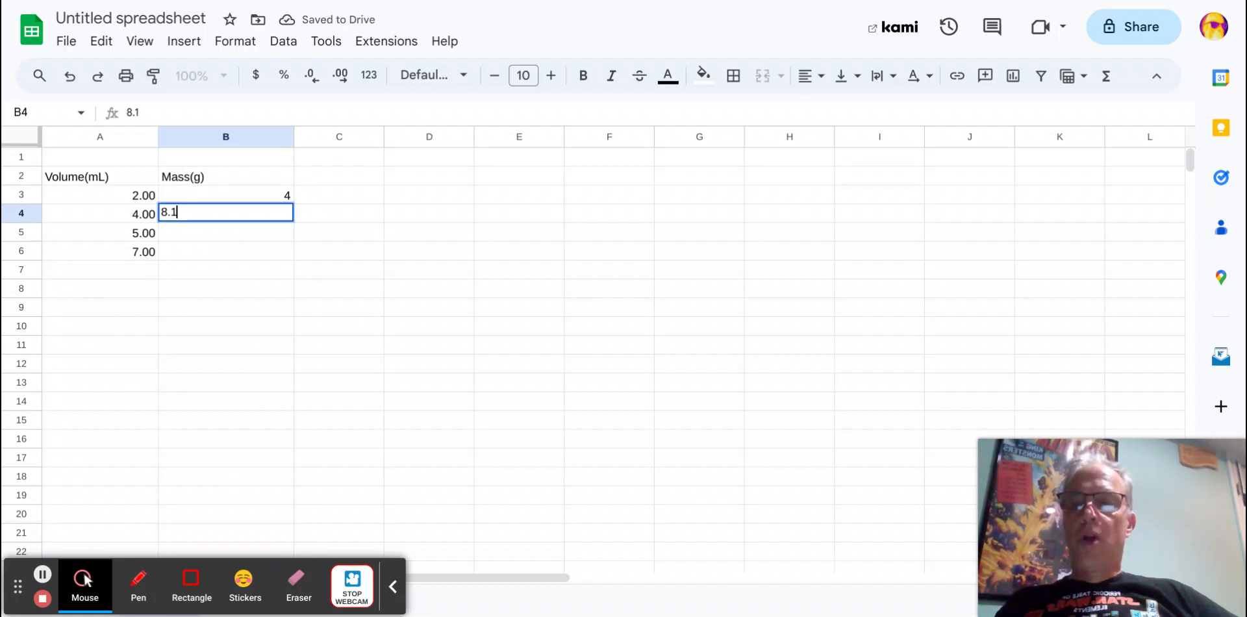
pyautogui.press('Return')
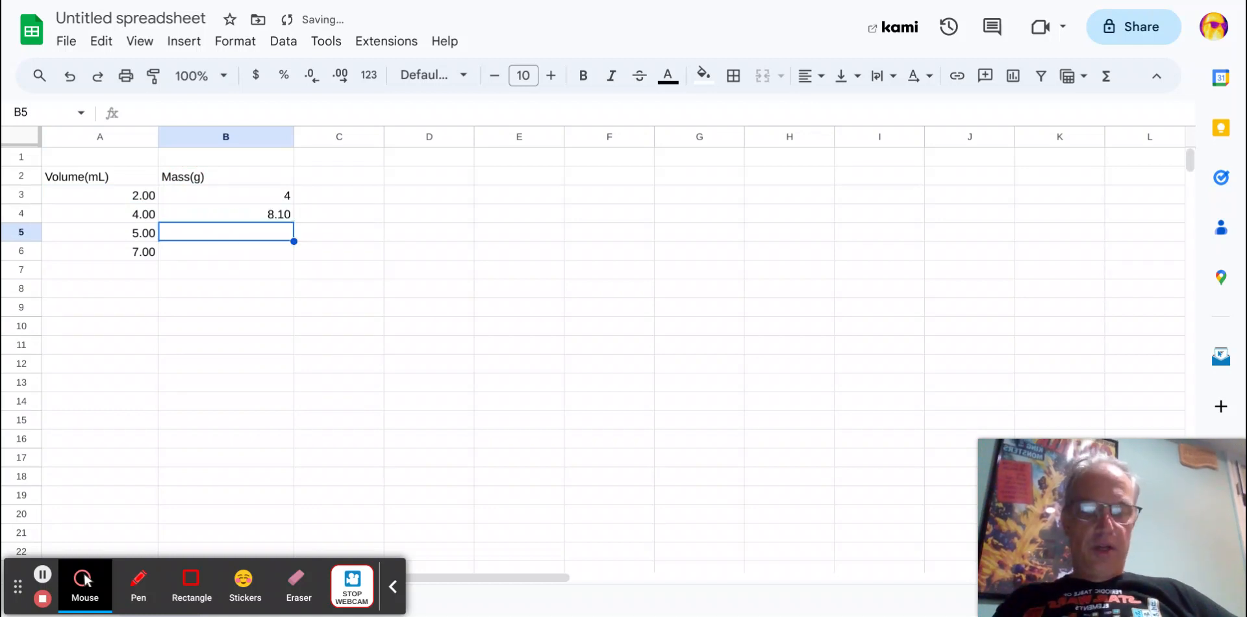
pyautogui.write('9.99')
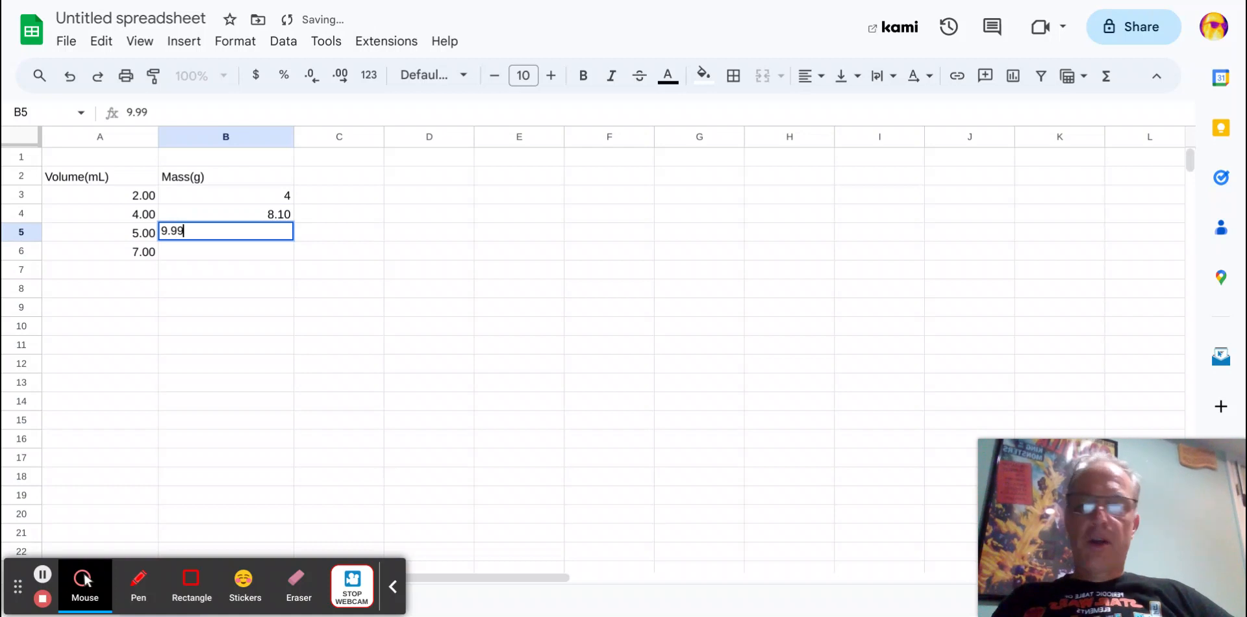
pyautogui.press('Return')
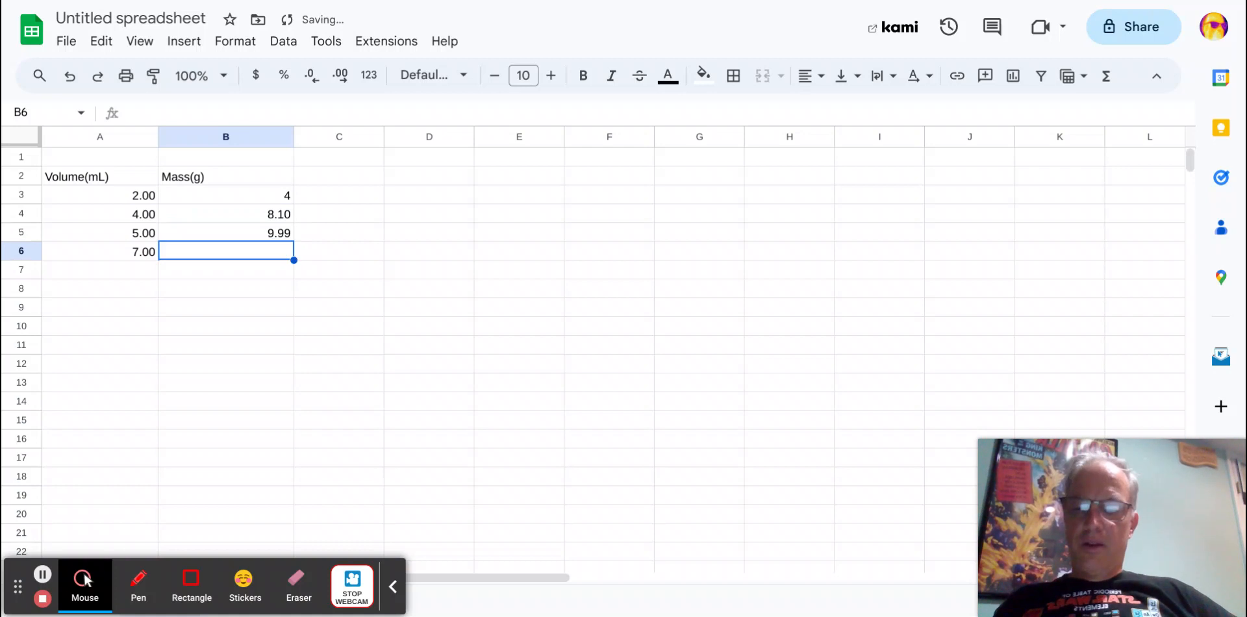
pyautogui.write('14')
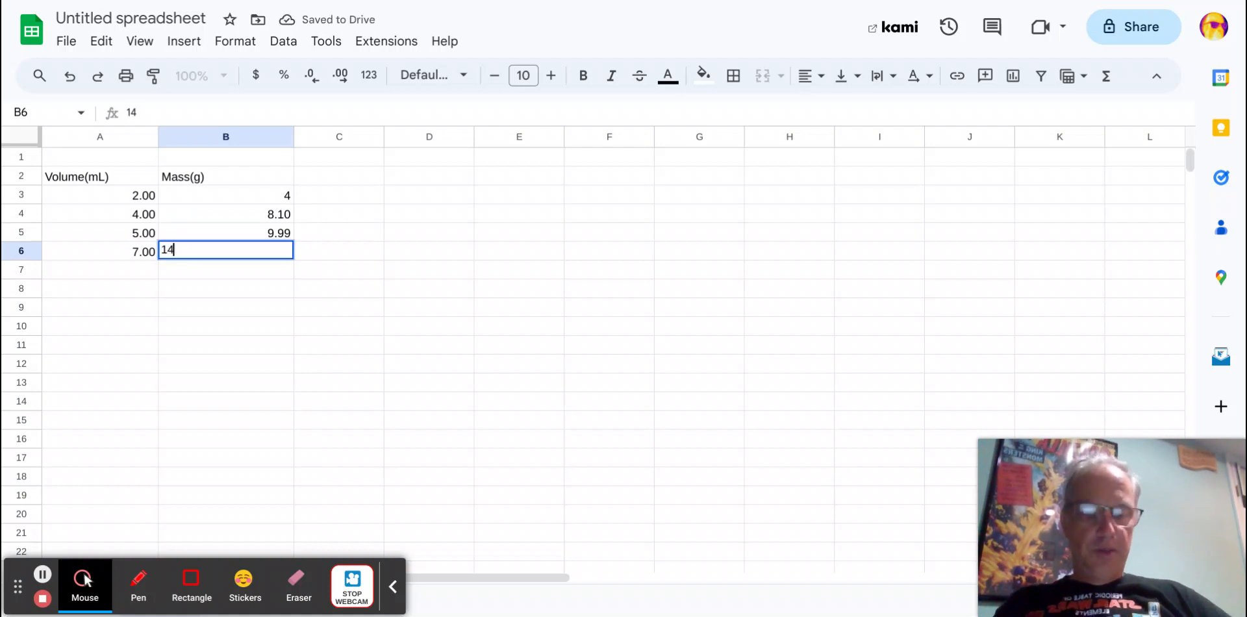
pyautogui.write('.2')
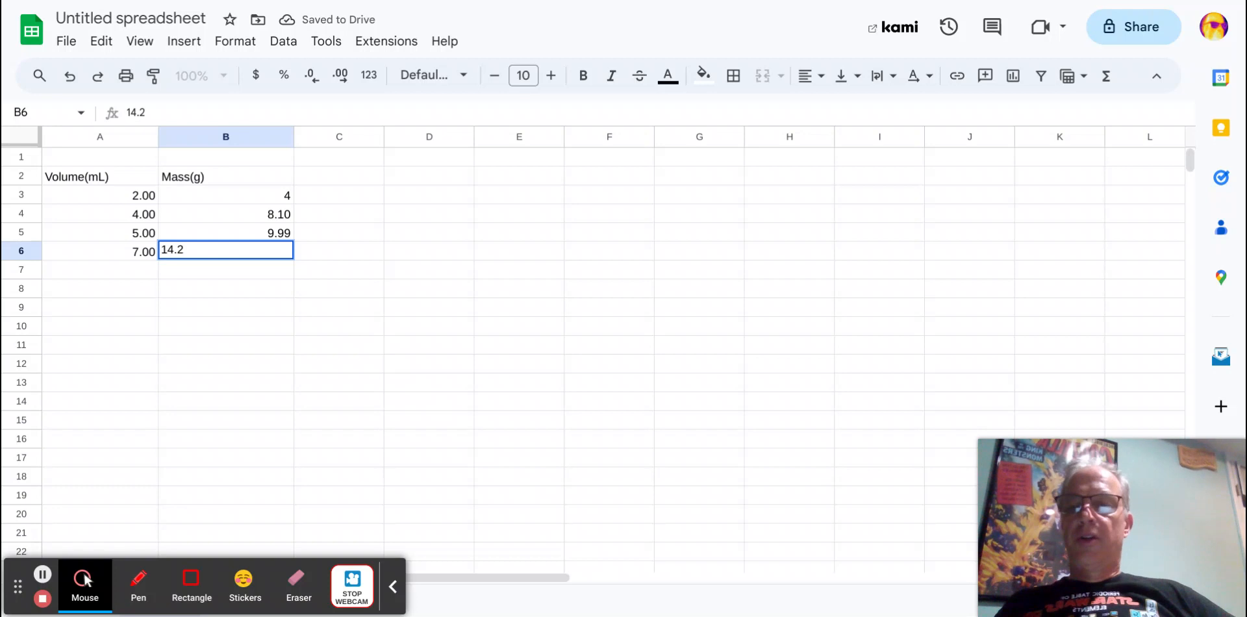
pyautogui.press('Return')
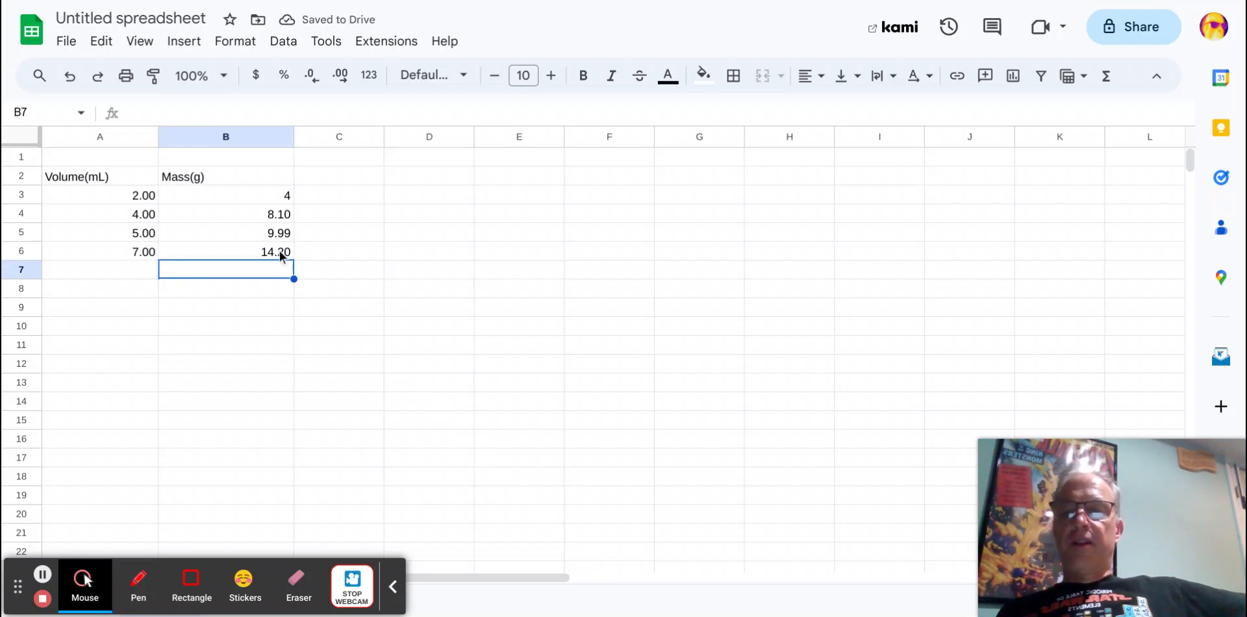
# Format the first mass value in B3 to show two decimal places.
pyautogui.click(286, 195)
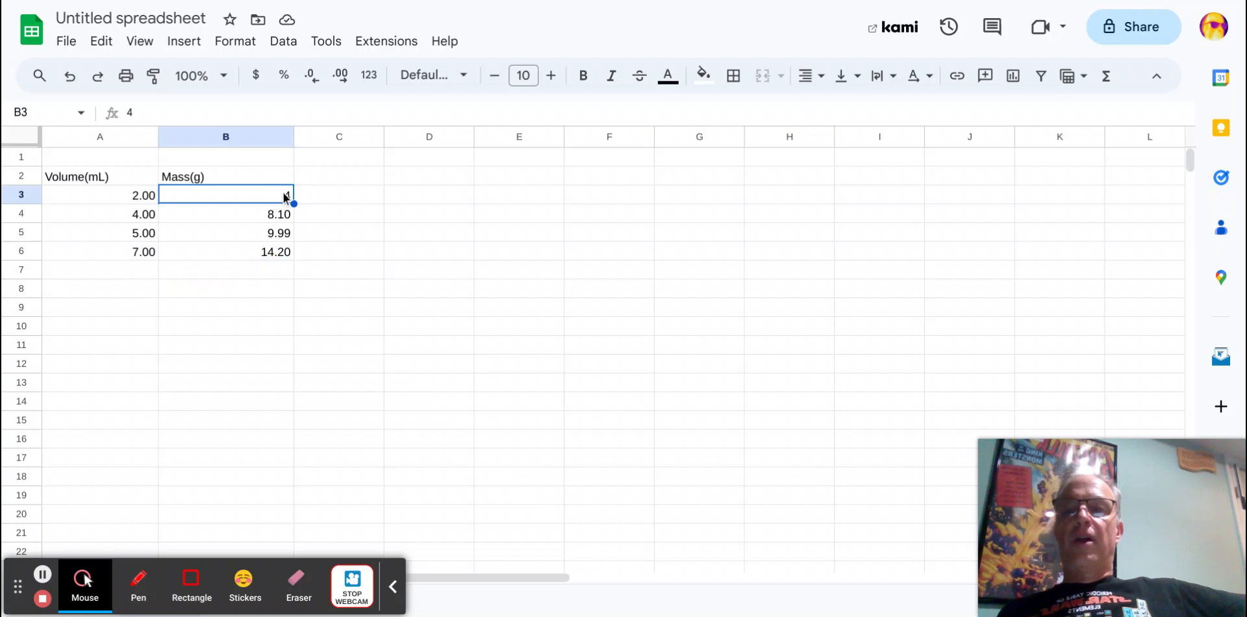
pyautogui.click(342, 78)
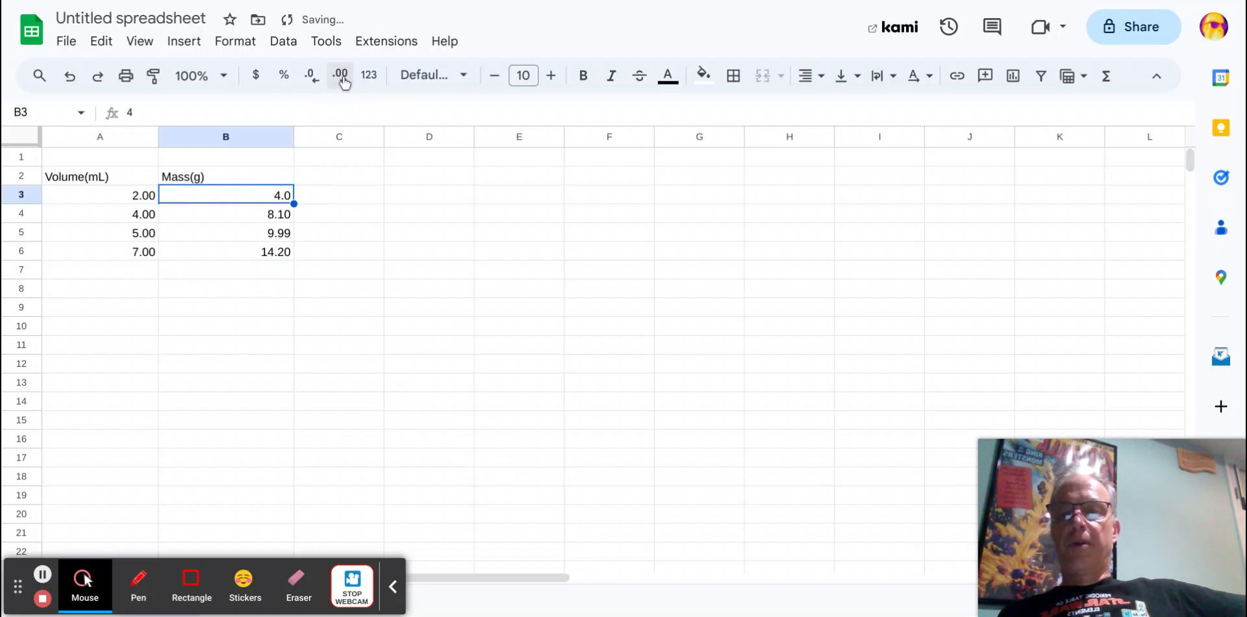
pyautogui.click(342, 78)
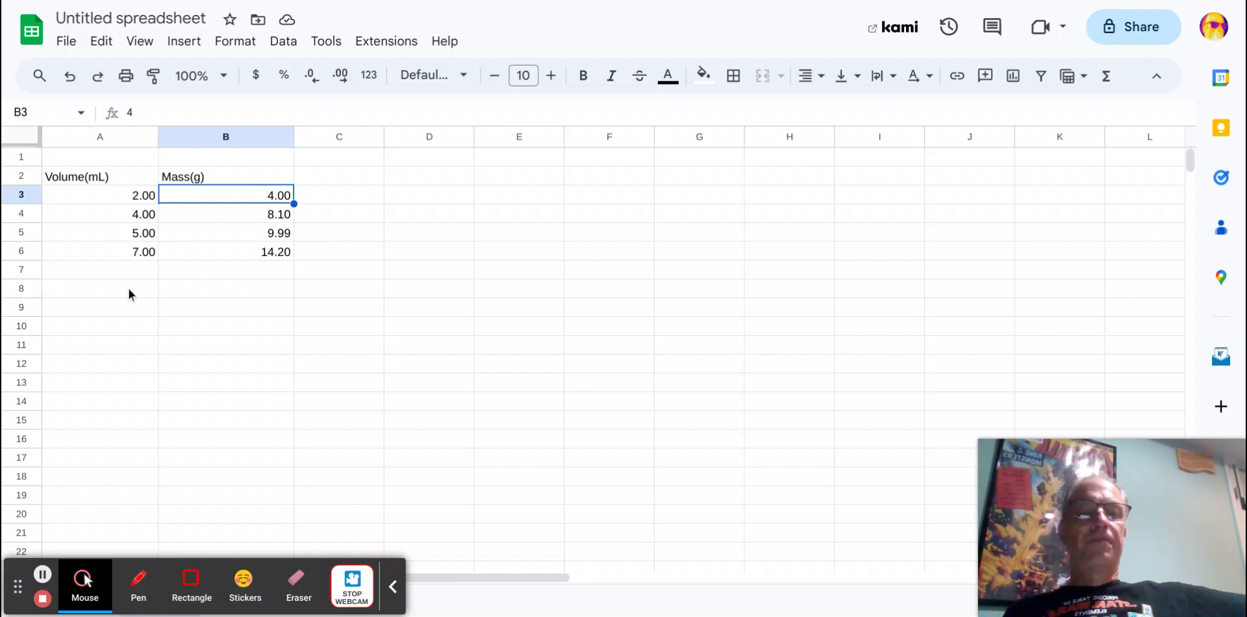
# Insert a scatter chart of mass against volume from the data in A2:B6 and check its chart type.
pyautogui.moveTo(109, 174); pyautogui.dragTo(210, 255)
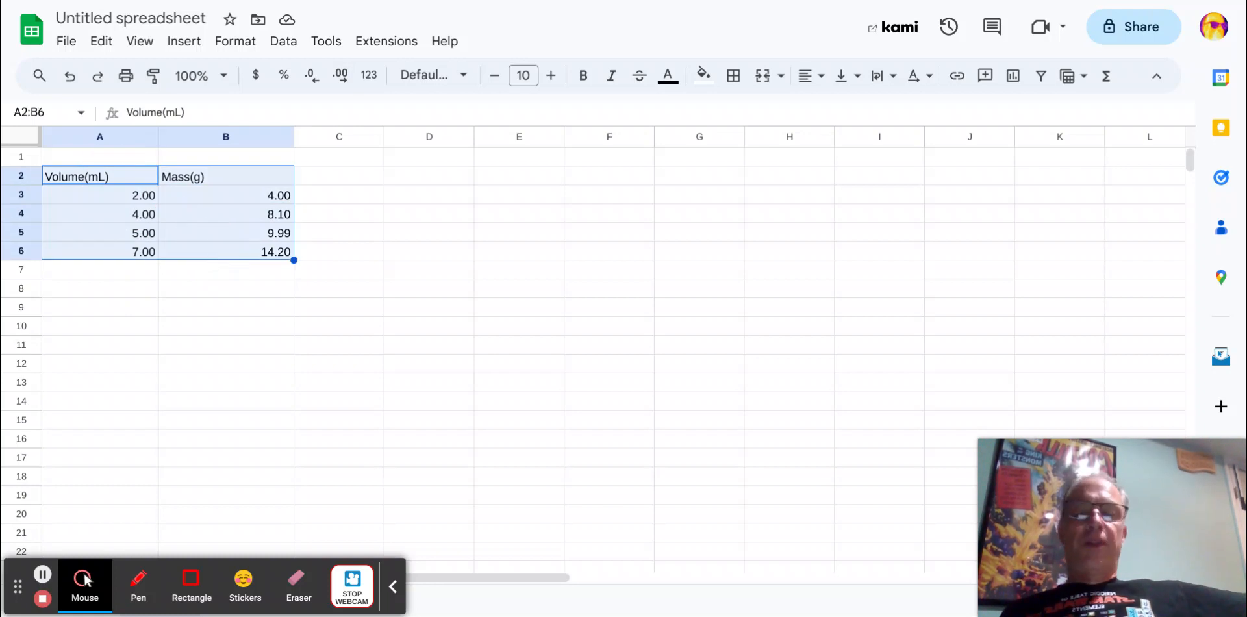
pyautogui.click(187, 43)
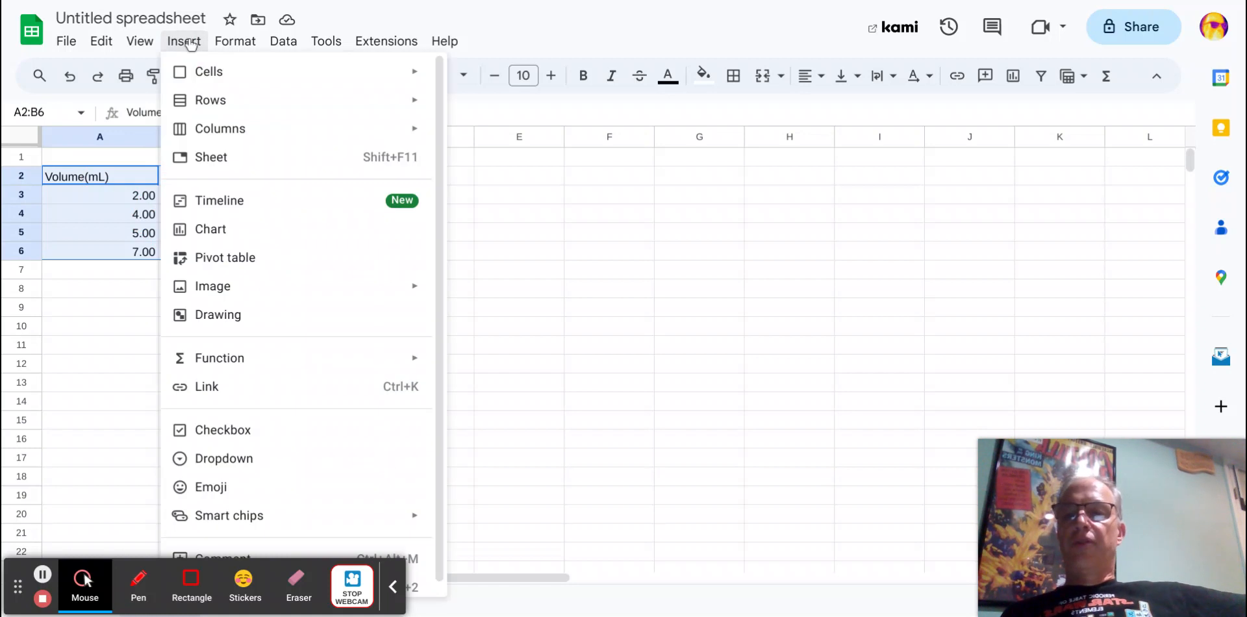
pyautogui.click(233, 228)
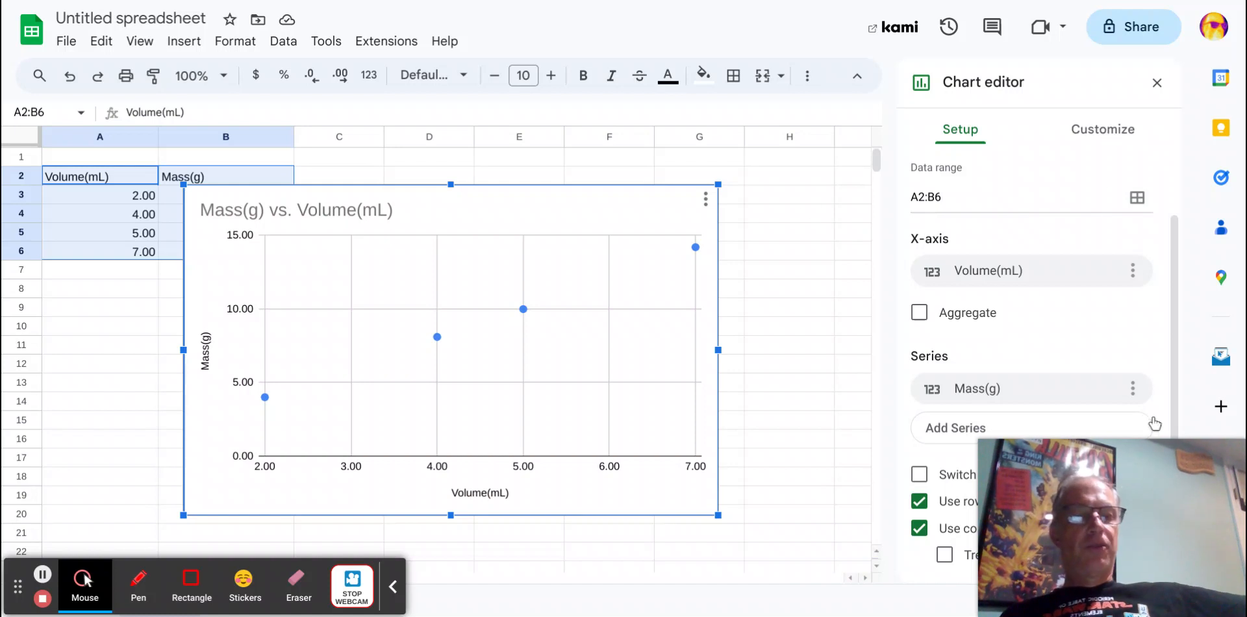
pyautogui.moveTo(1202, 490)
pyautogui.click(1214, 468)
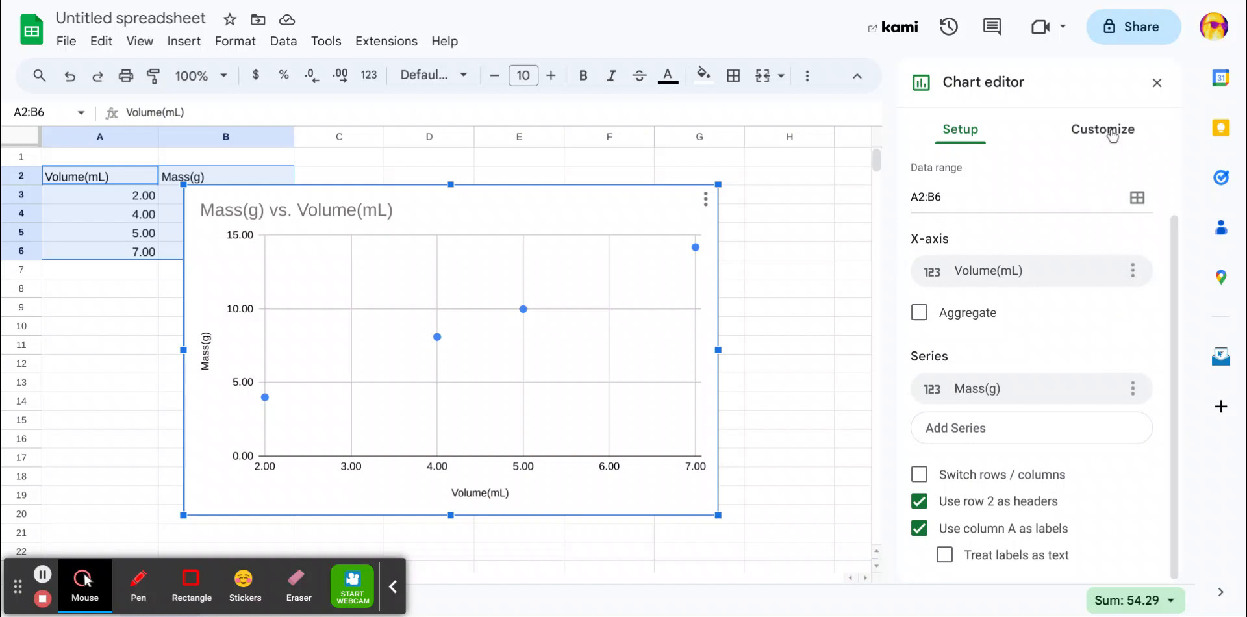
pyautogui.scroll(2, 1027, 287)
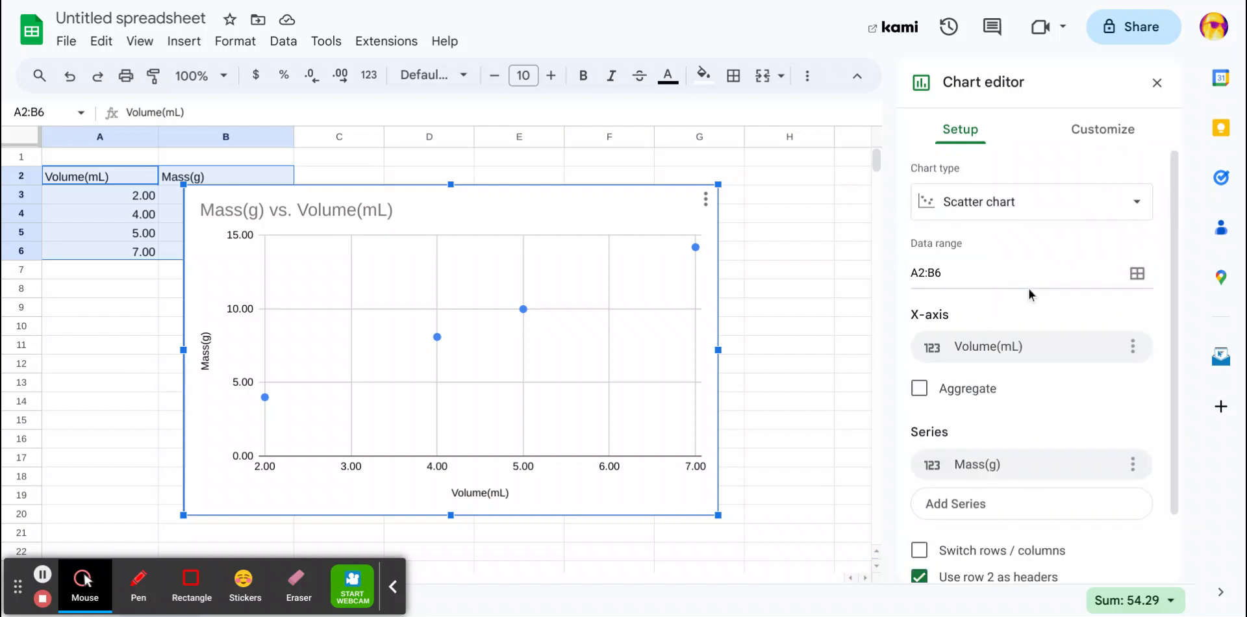
pyautogui.click(1097, 205)
pyautogui.click(1097, 205)
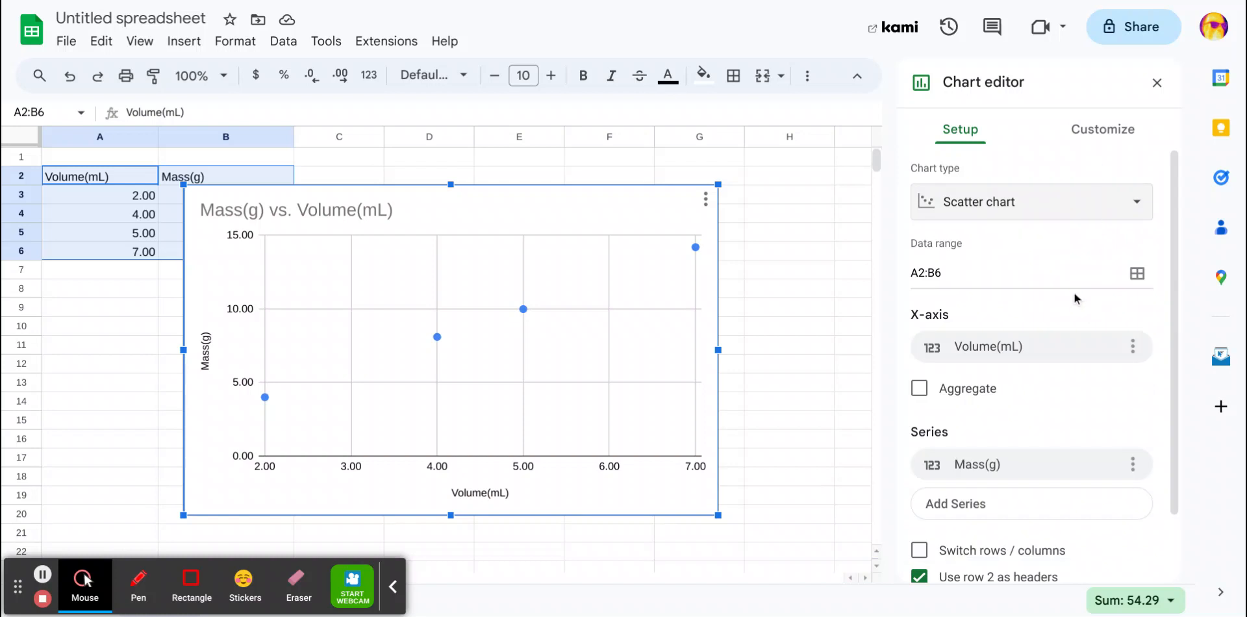
# Extend the chart title to read "Mass(g) vs. Volume(mL) Mystery Metal".
pyautogui.click(565, 209)
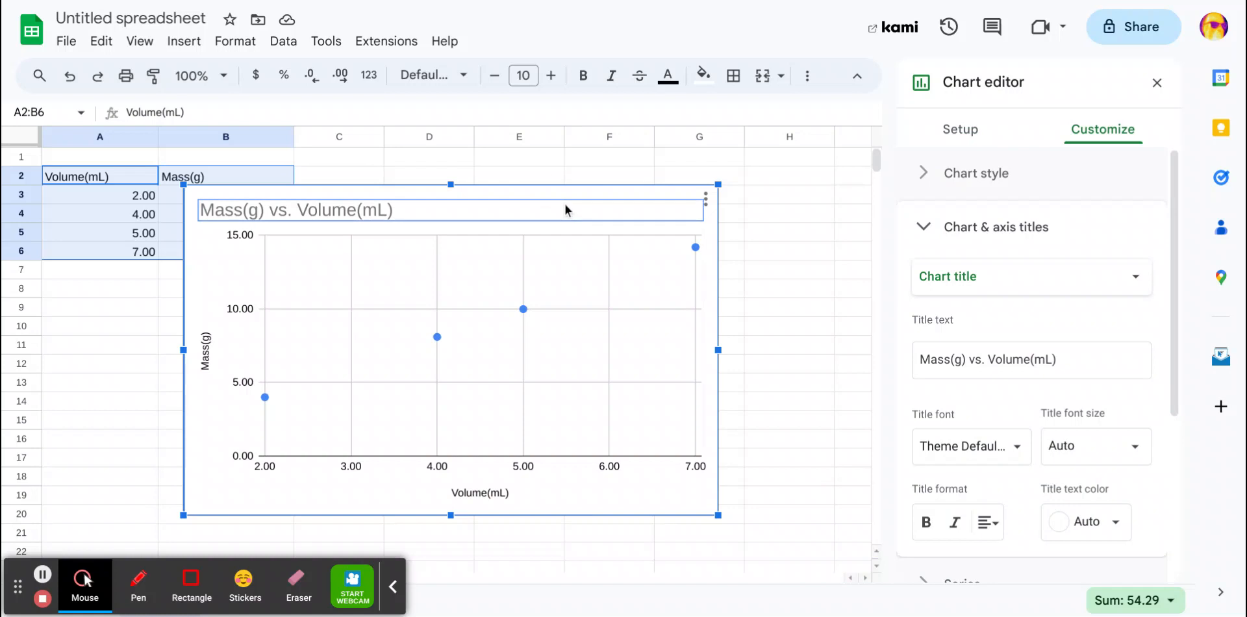
pyautogui.click(1081, 356)
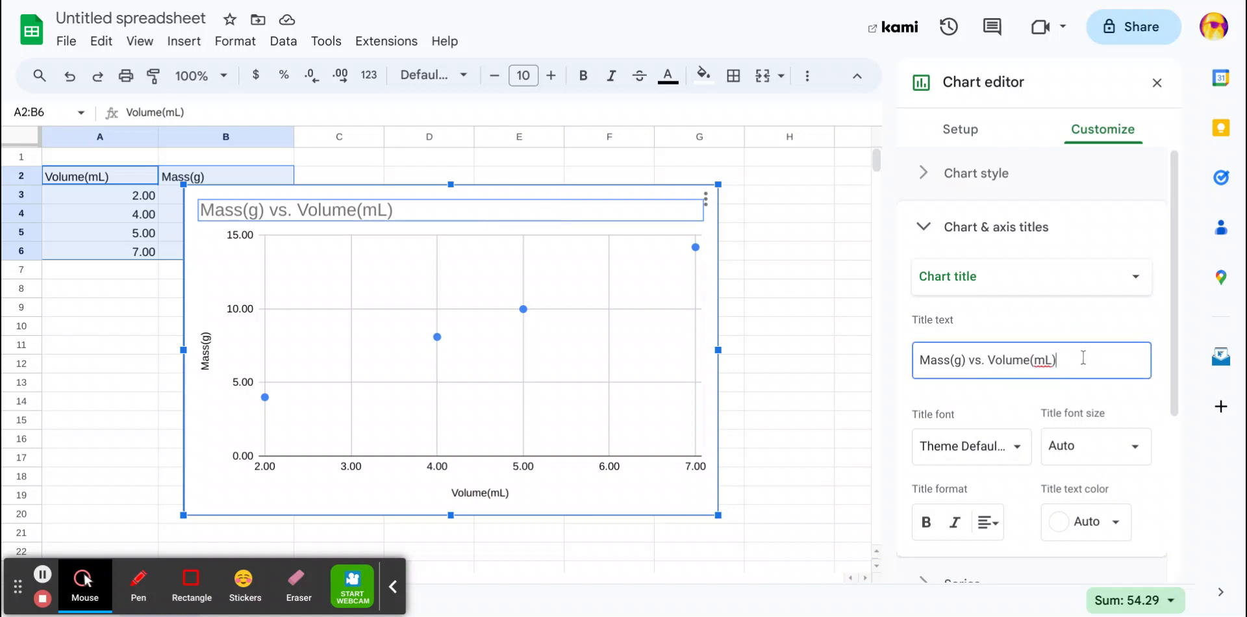
pyautogui.write('M')
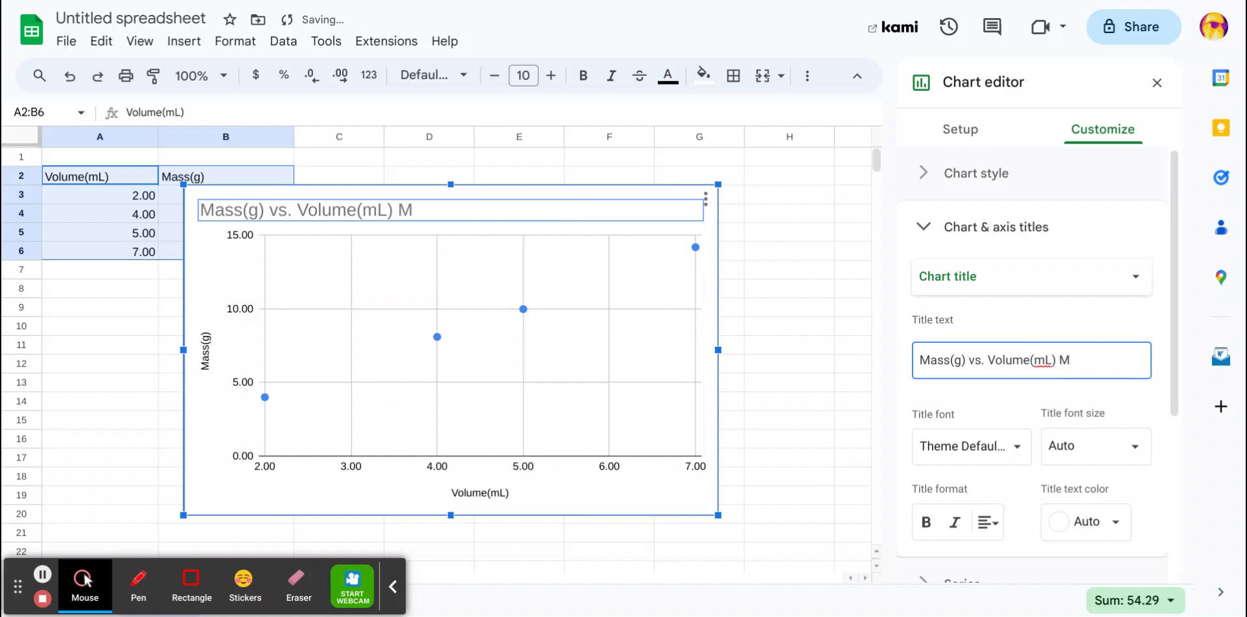
pyautogui.write('ystery Metal')
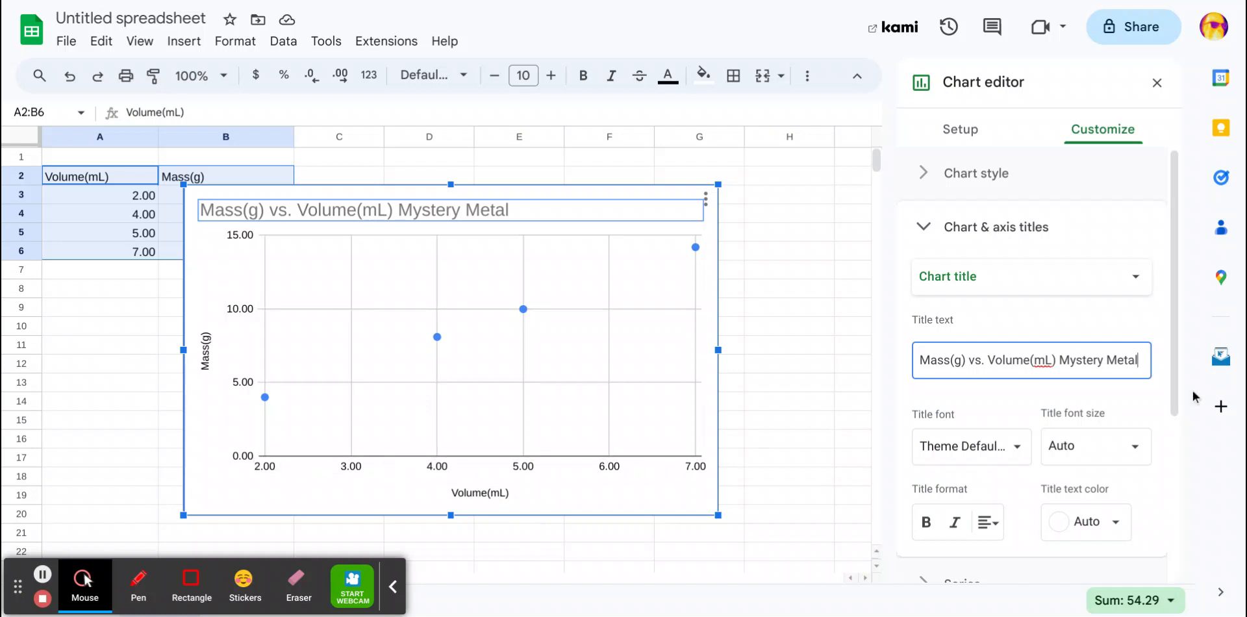
pyautogui.click(917, 230)
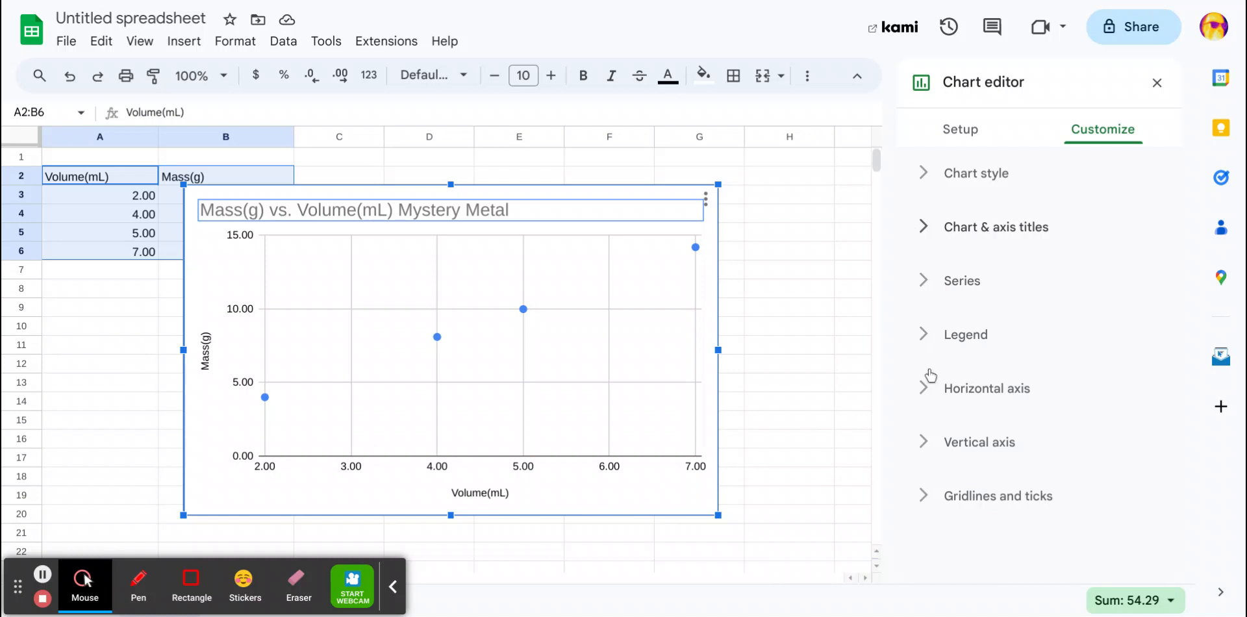
# Set the chart's horizontal axis range to a minimum of 0 and a maximum of 10.
pyautogui.click(923, 388)
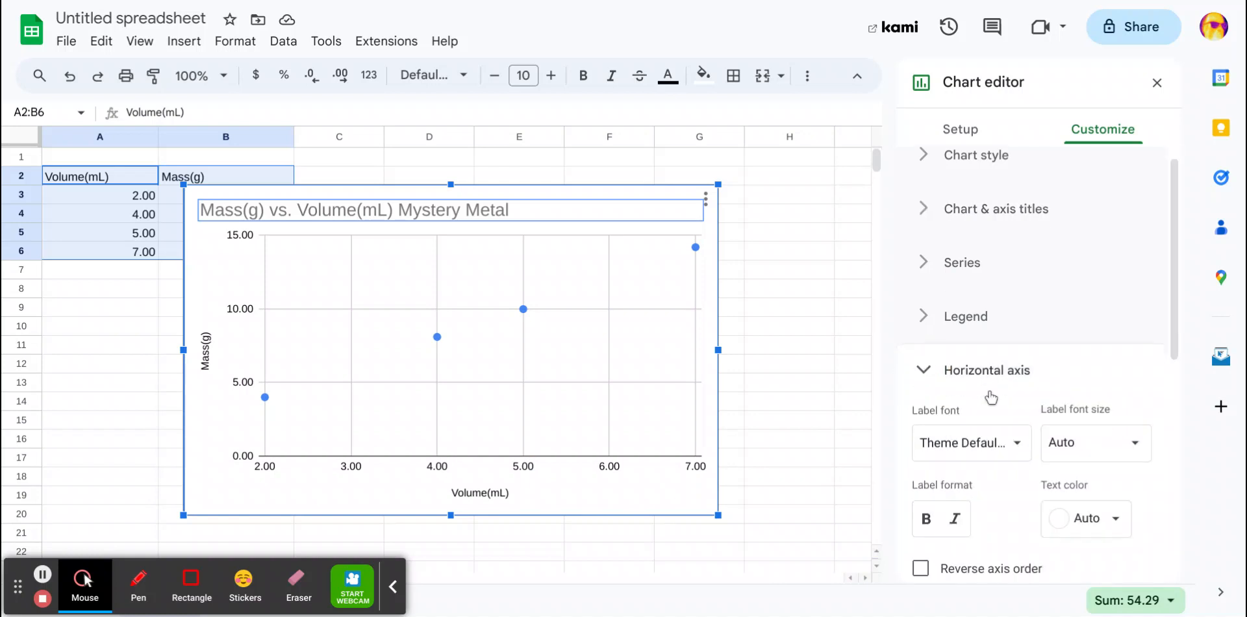
pyautogui.scroll(-1, 992, 398)
pyautogui.click(976, 399)
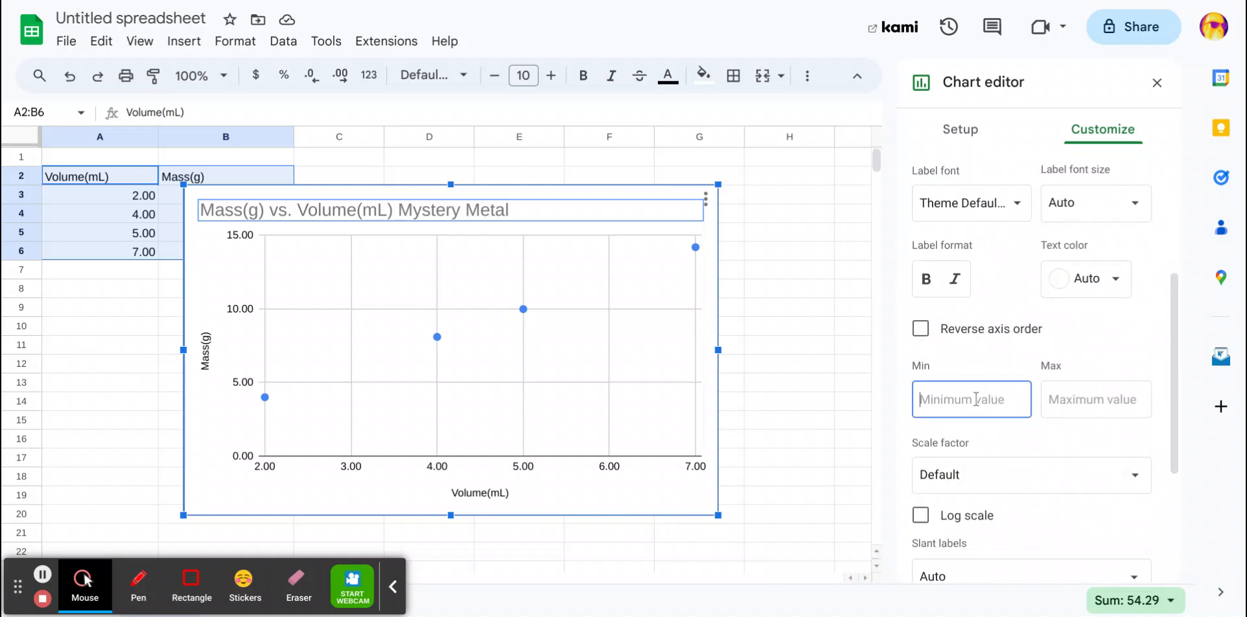
pyautogui.write('0')
pyautogui.click(1080, 393)
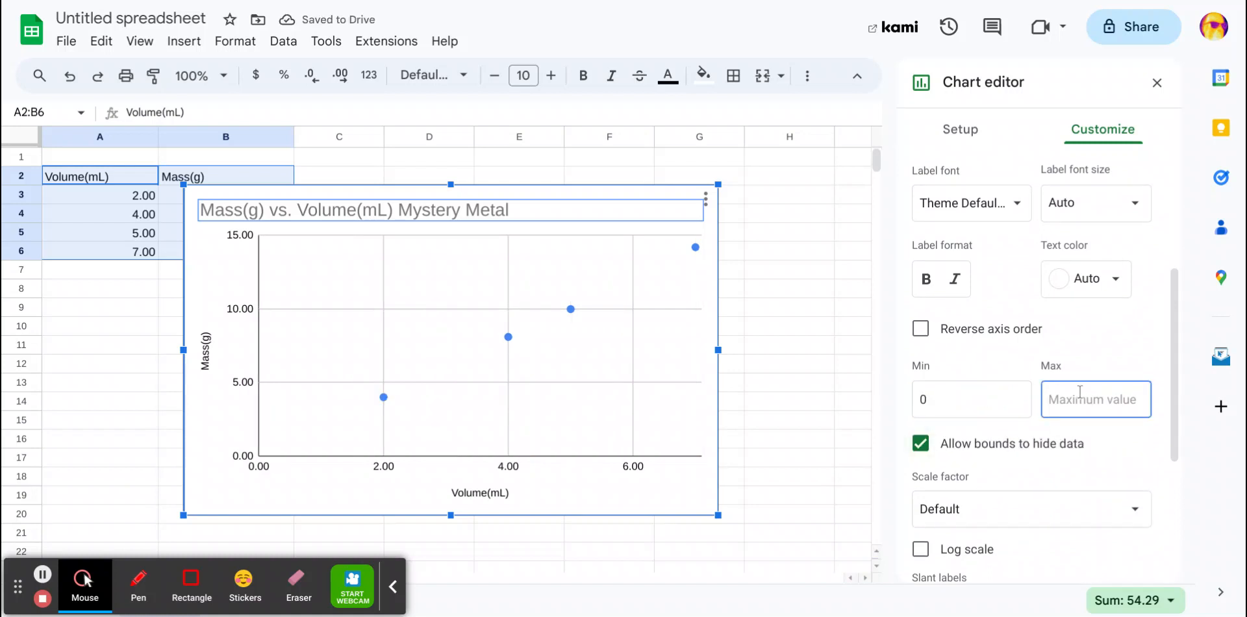
pyautogui.write('10')
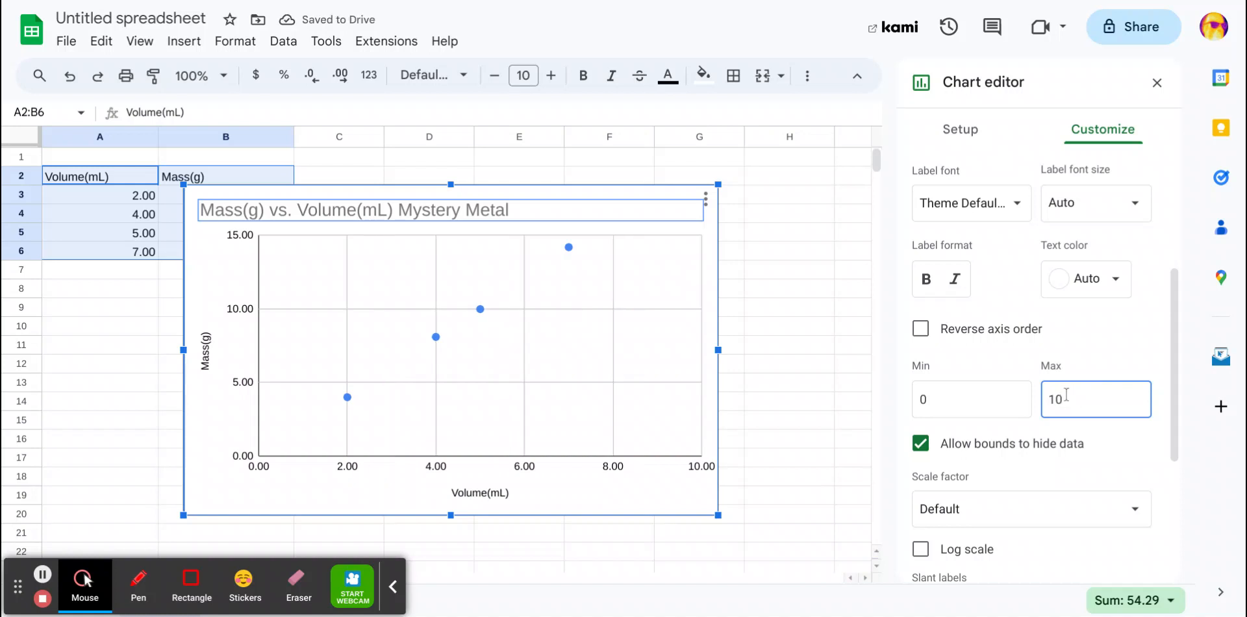
pyautogui.scroll(3, 1039, 389)
pyautogui.click(923, 300)
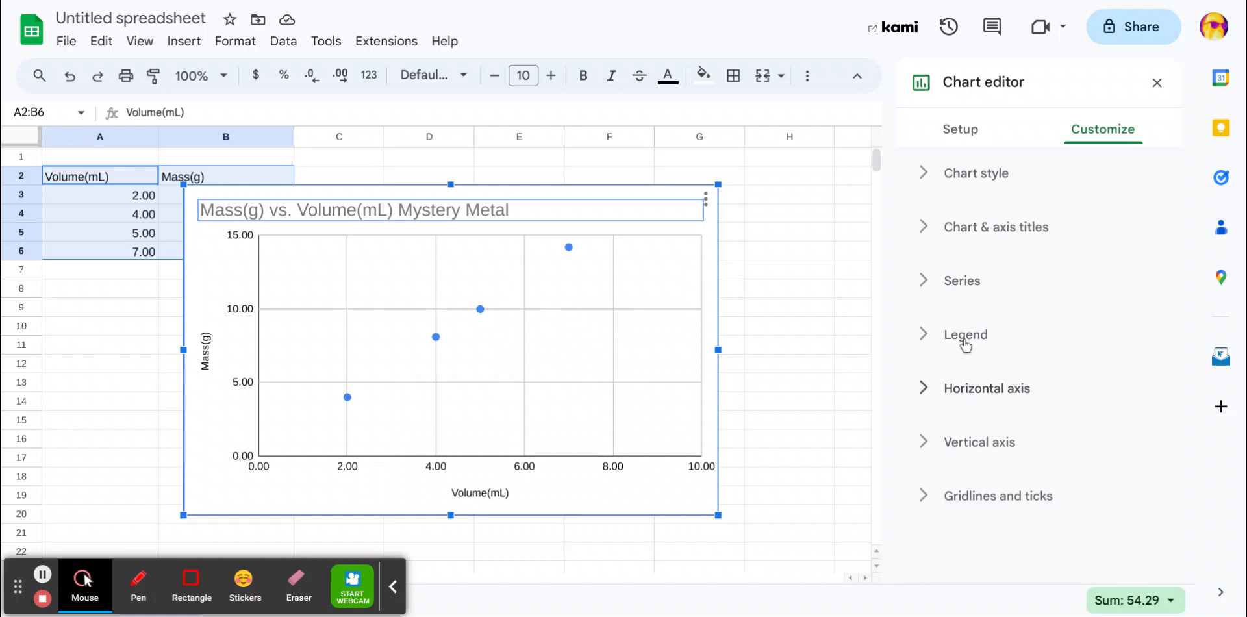
# Set the vertical axis range to a minimum of 0 and a maximum of 20, and disallow bounds that hide data.
pyautogui.click(925, 445)
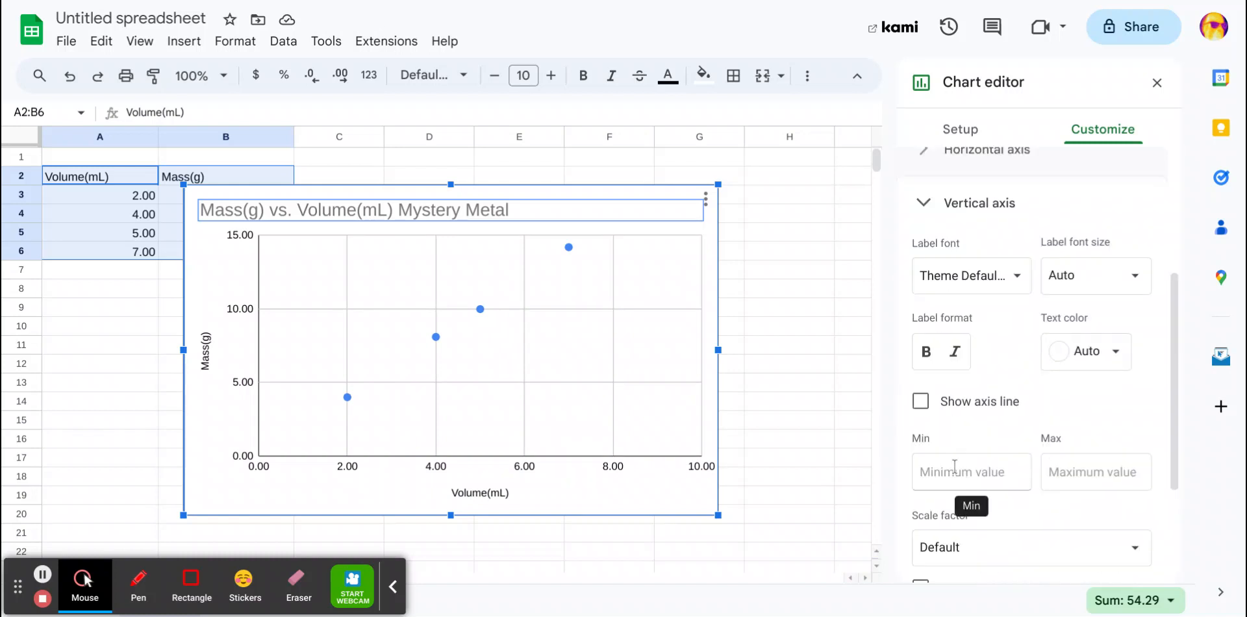
pyautogui.click(953, 465)
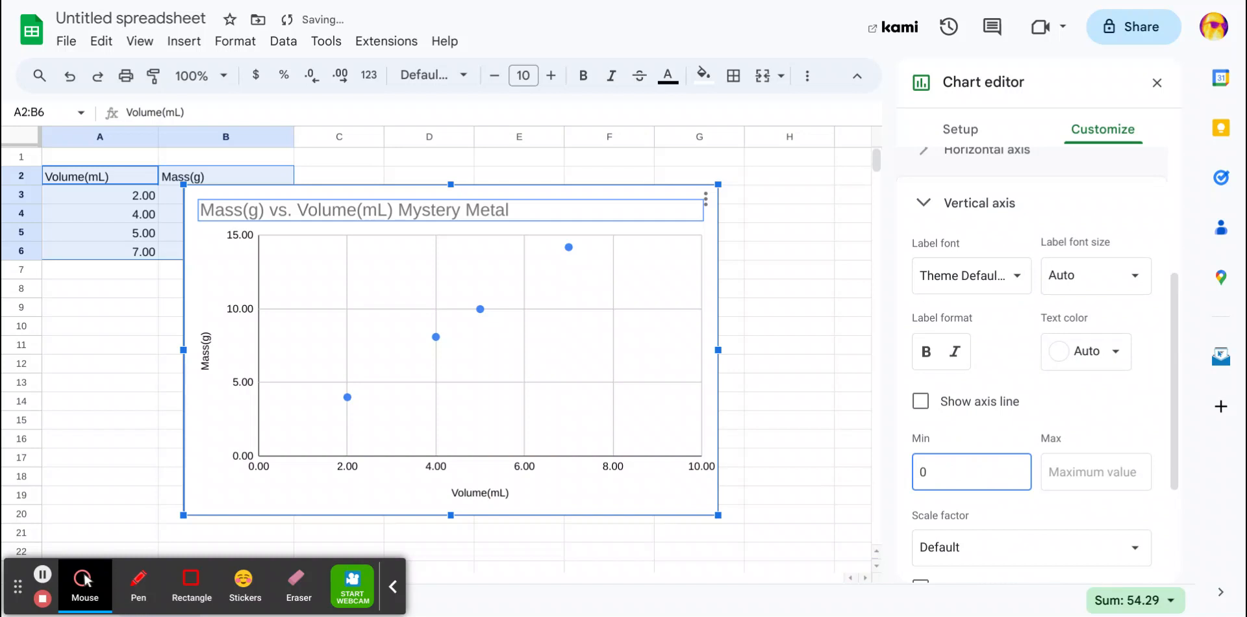
pyautogui.click(1069, 472)
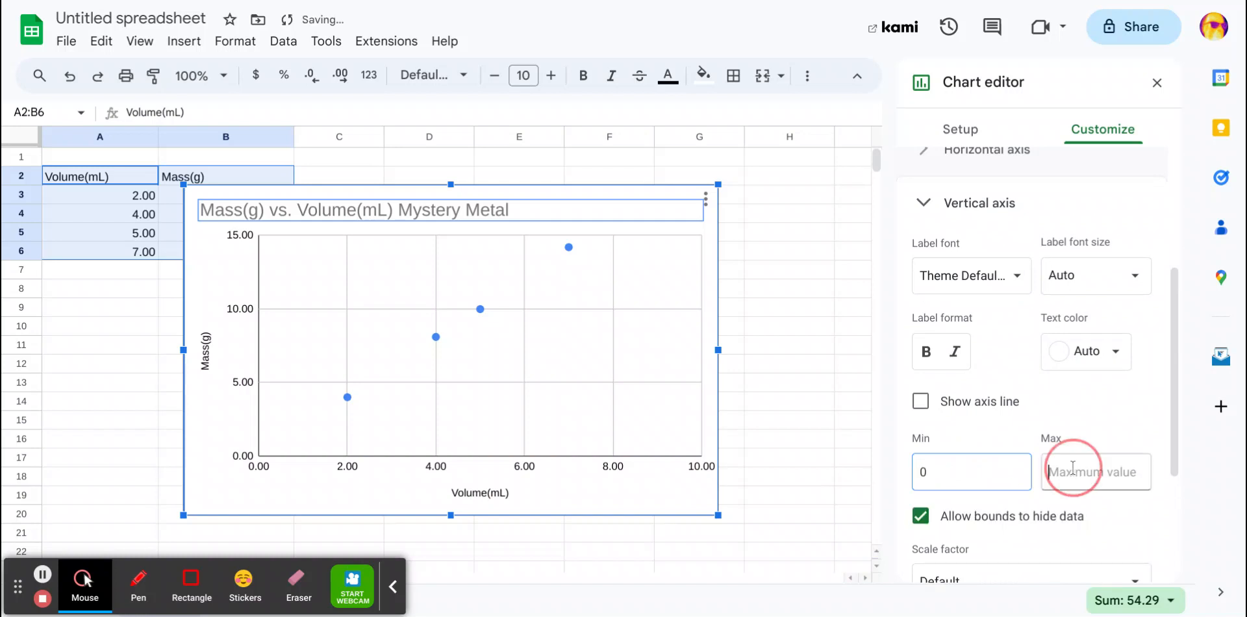
pyautogui.write('20')
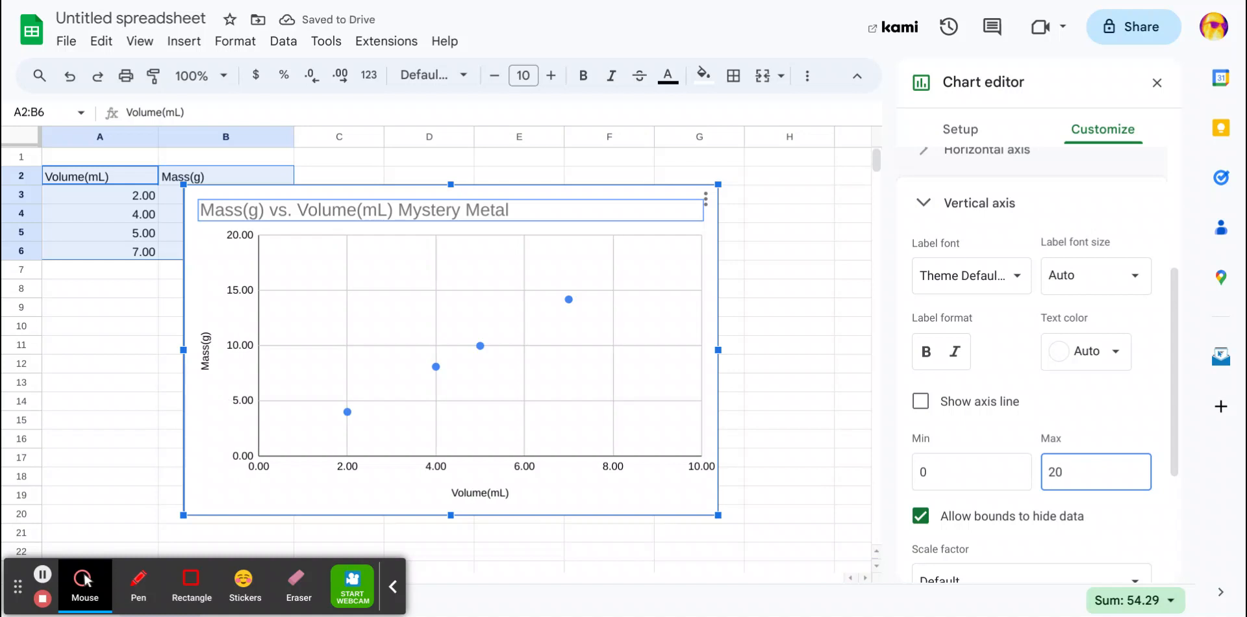
pyautogui.click(1123, 522)
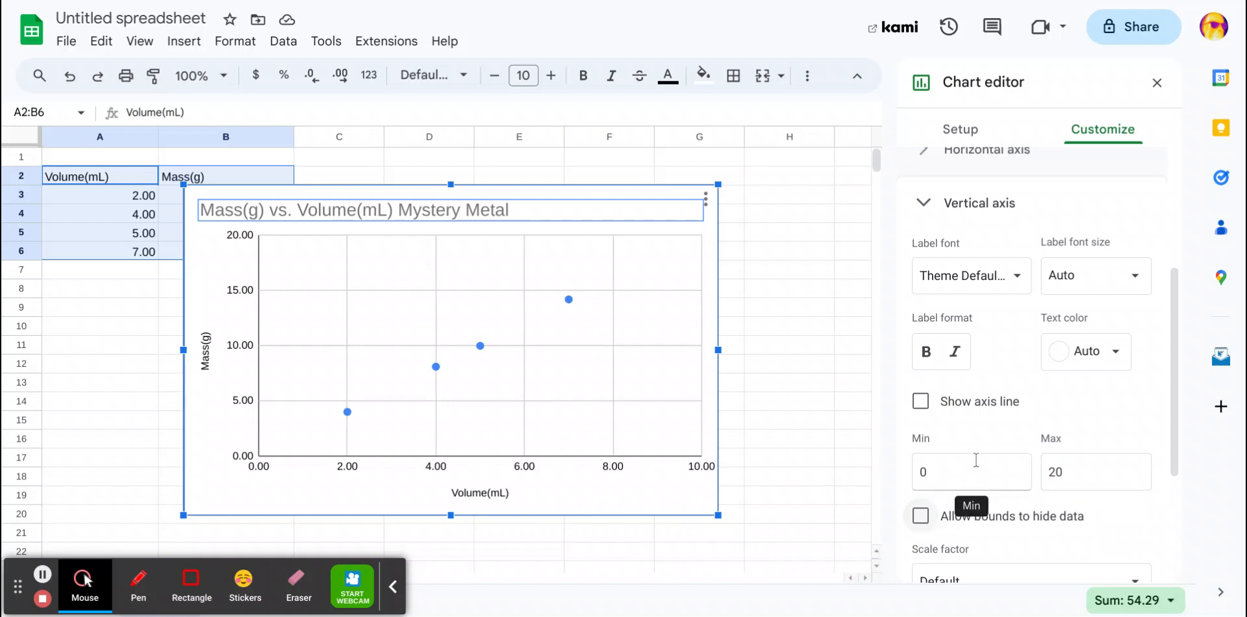
pyautogui.click(923, 206)
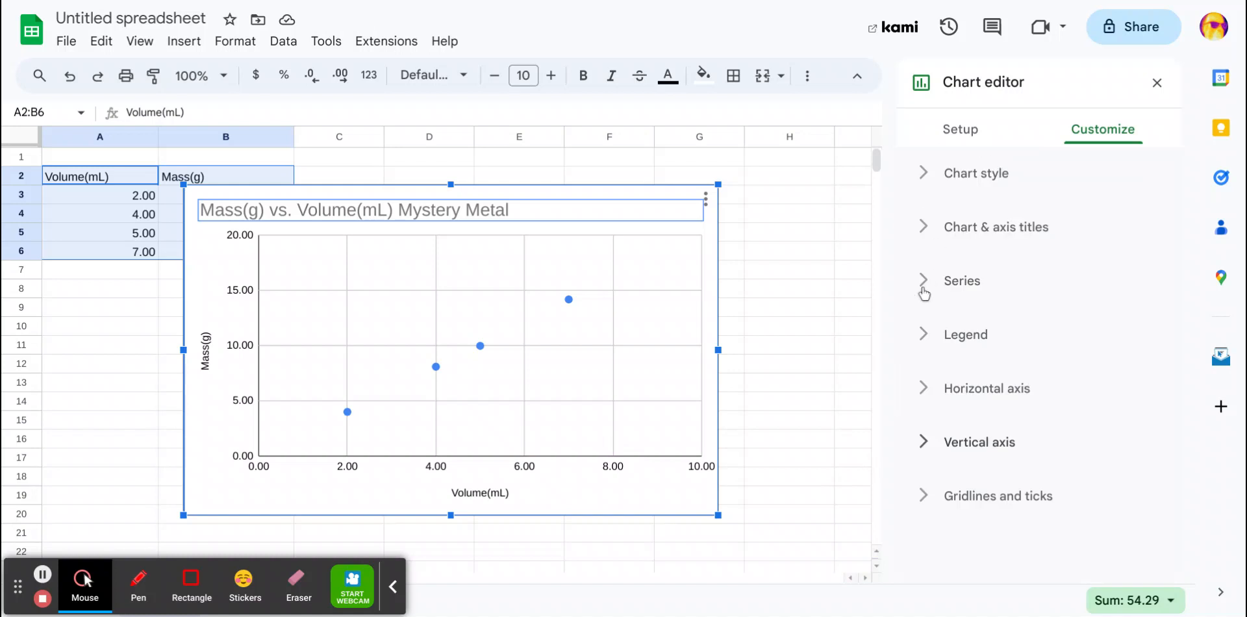
# Add a linear trendline to the Mass(g) series of the scatter chart.
pyautogui.click(928, 283)
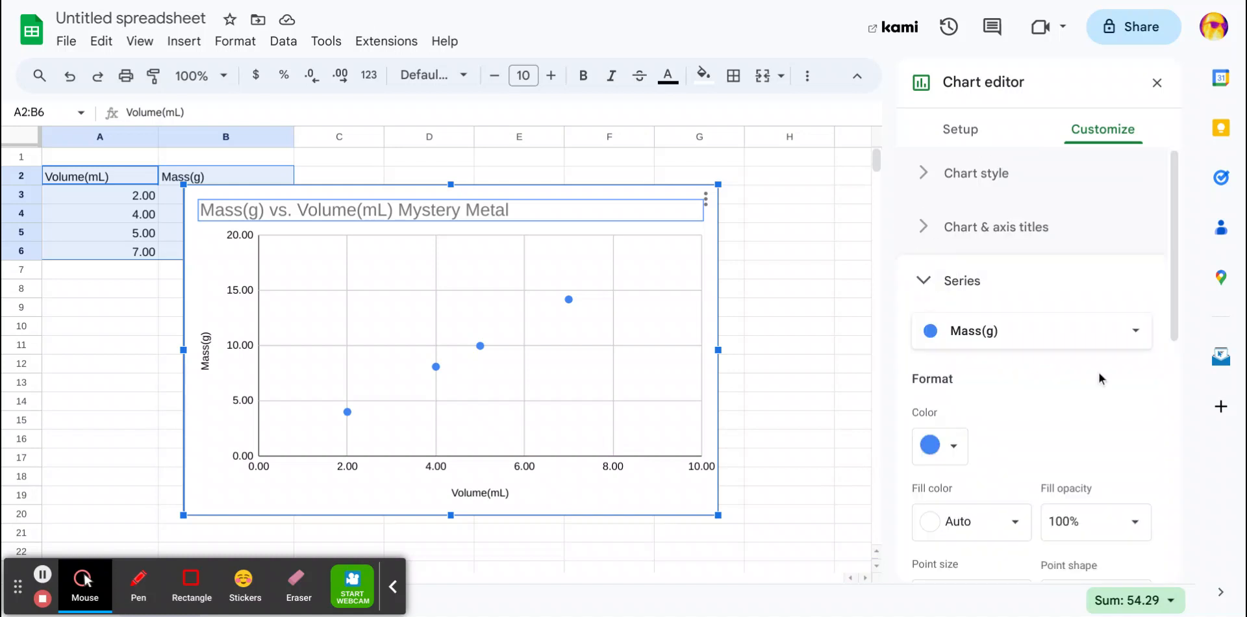
pyautogui.scroll(-5, 1096, 370)
pyautogui.scroll(-3, 1090, 366)
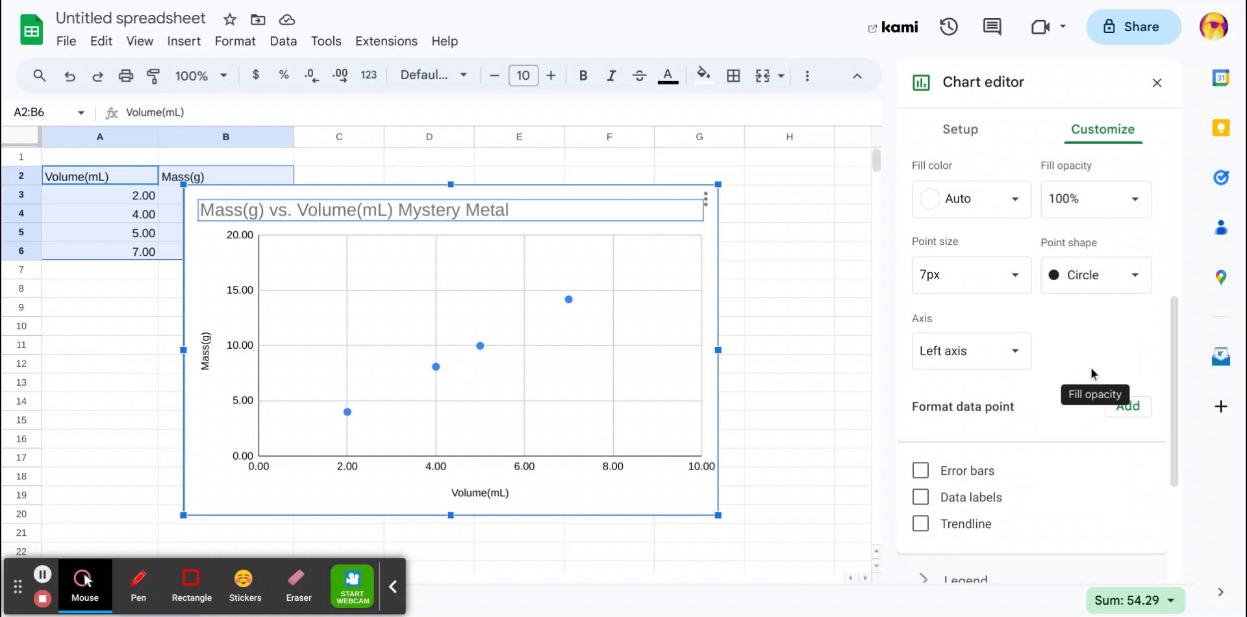
pyautogui.scroll(-2, 1089, 363)
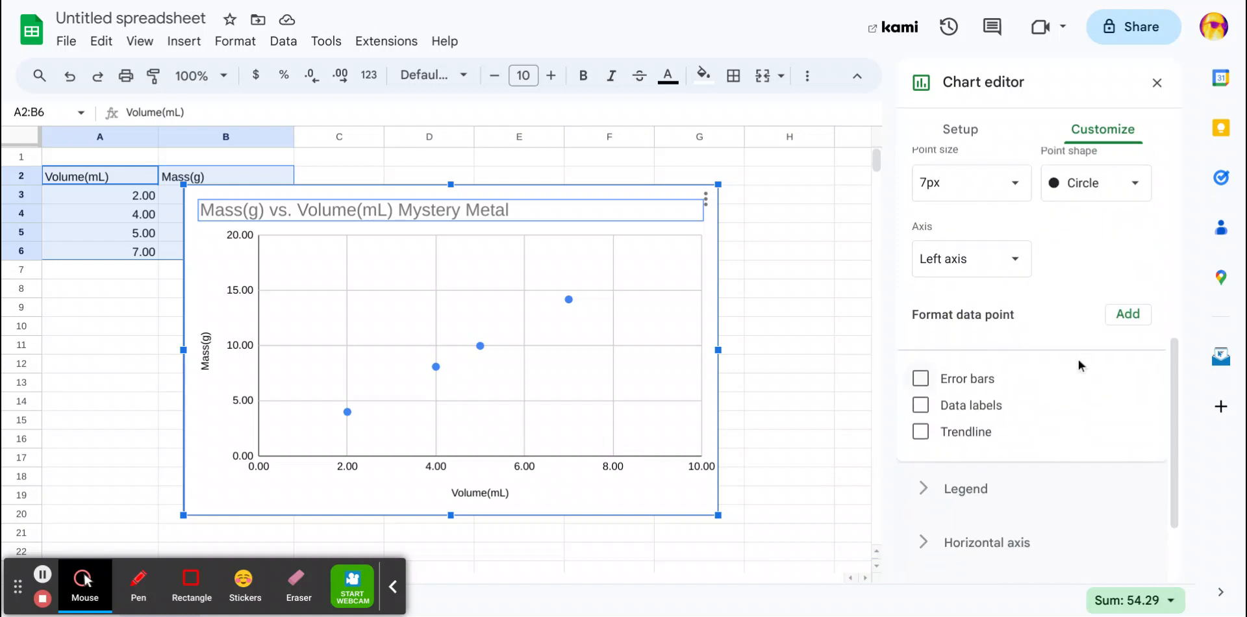
pyautogui.click(920, 432)
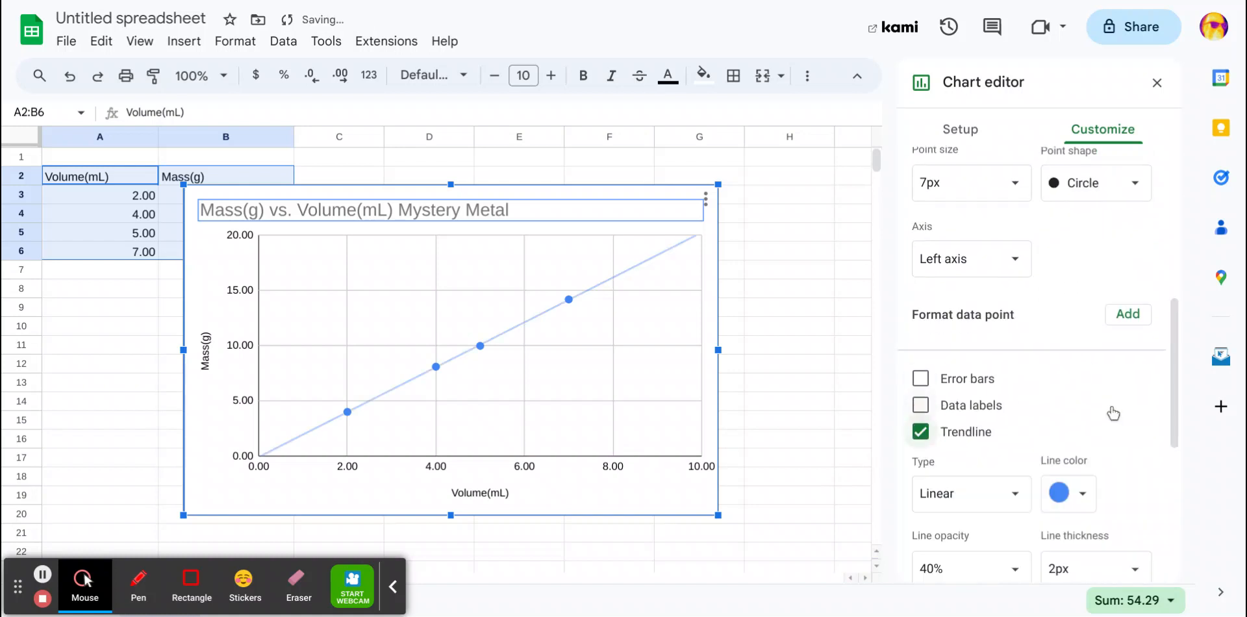
# Label the trendline with its equation and show its R² value.
pyautogui.scroll(-2, 1115, 412)
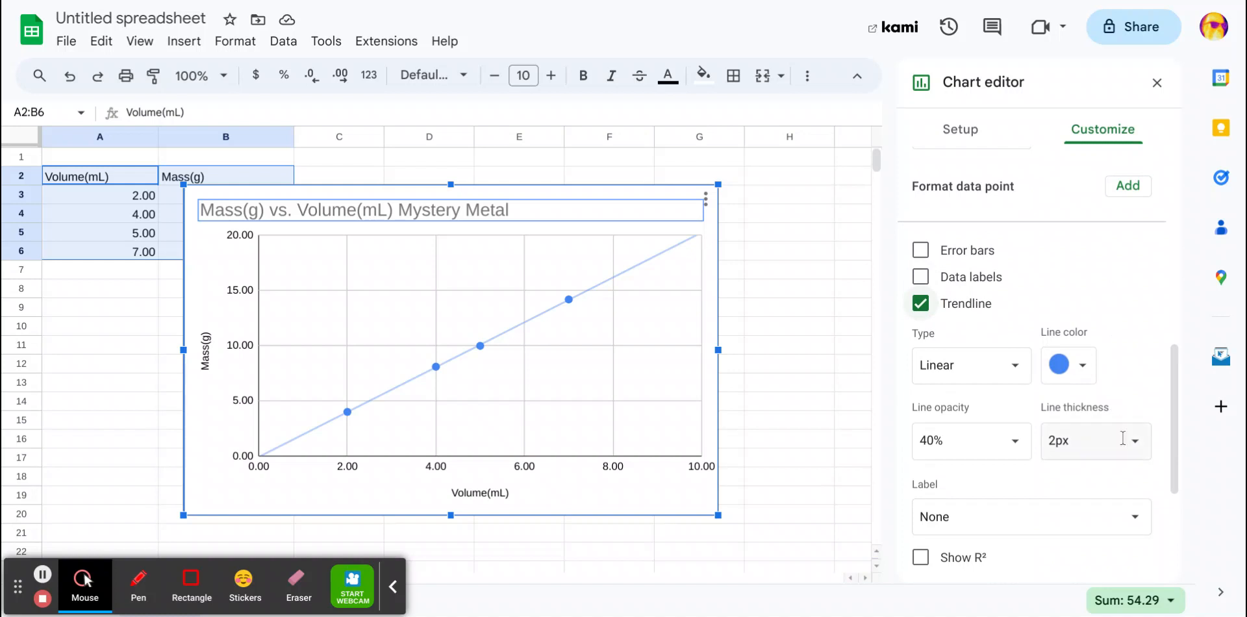
pyautogui.click(1136, 519)
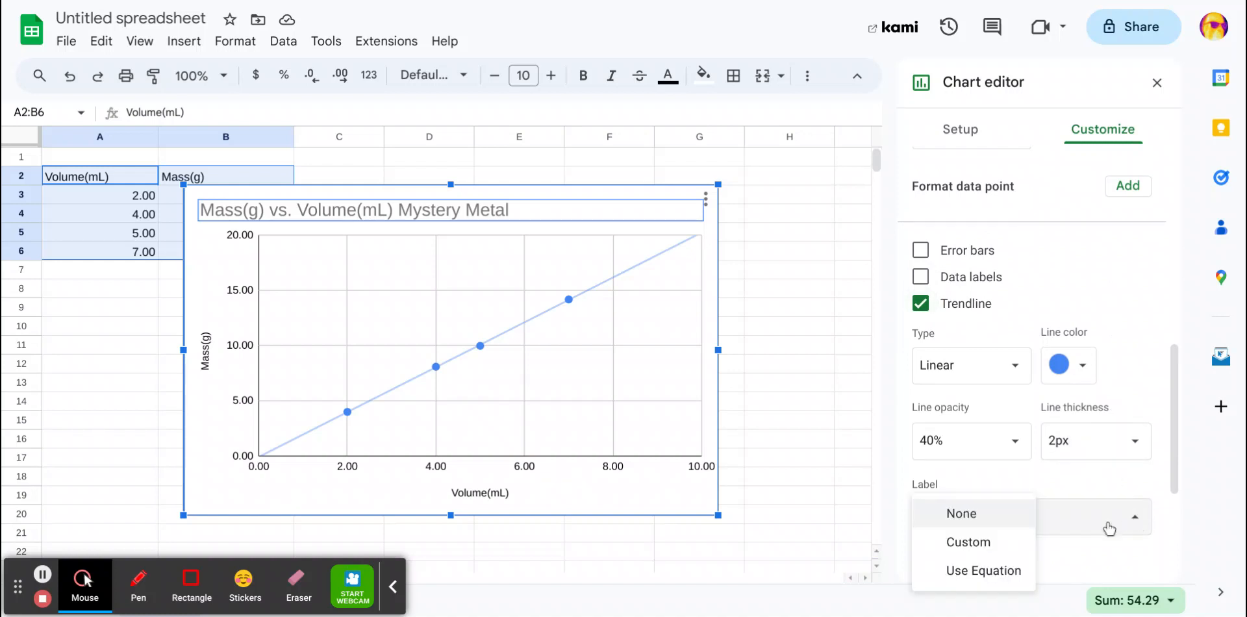
pyautogui.click(992, 571)
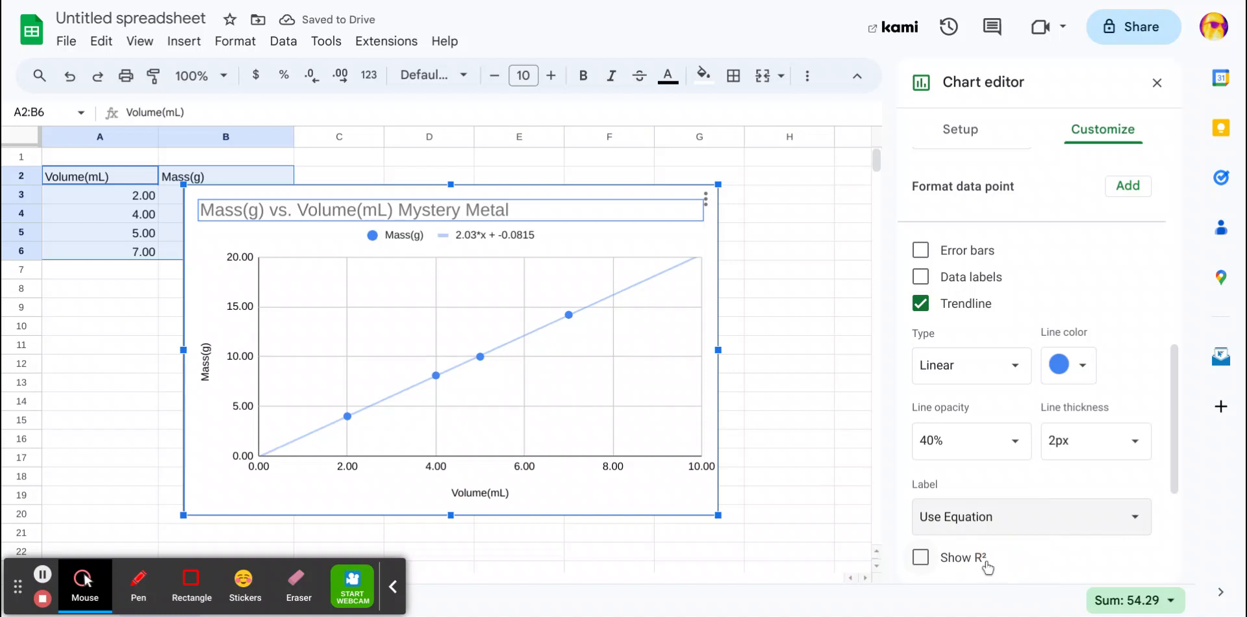
pyautogui.click(921, 557)
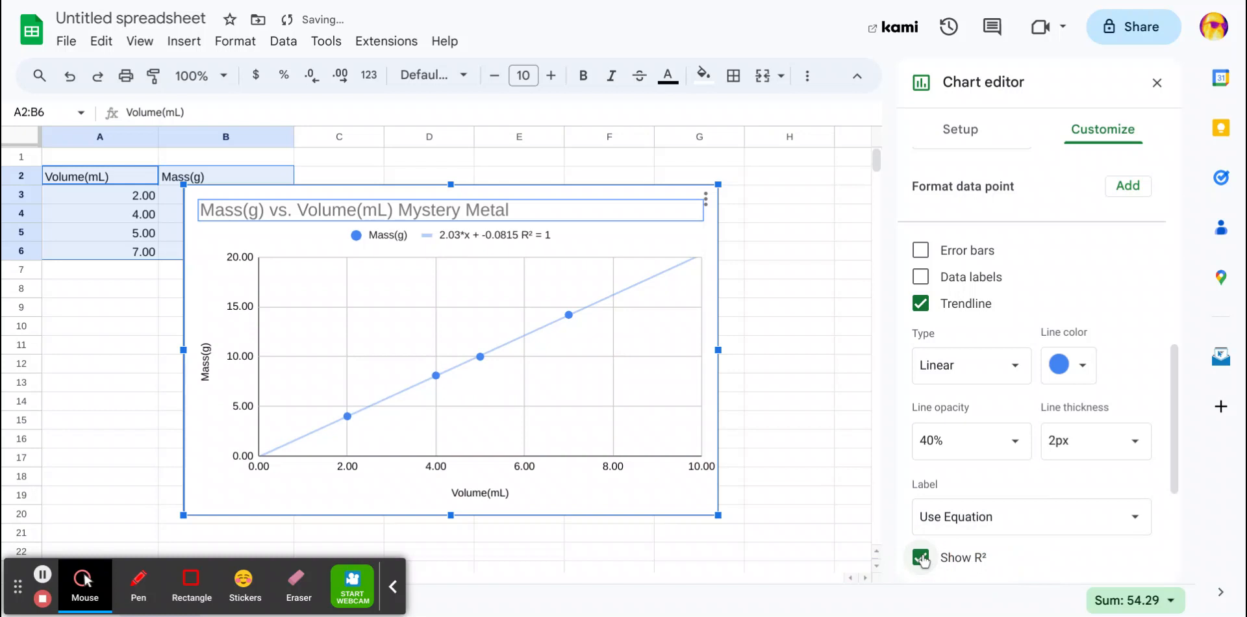